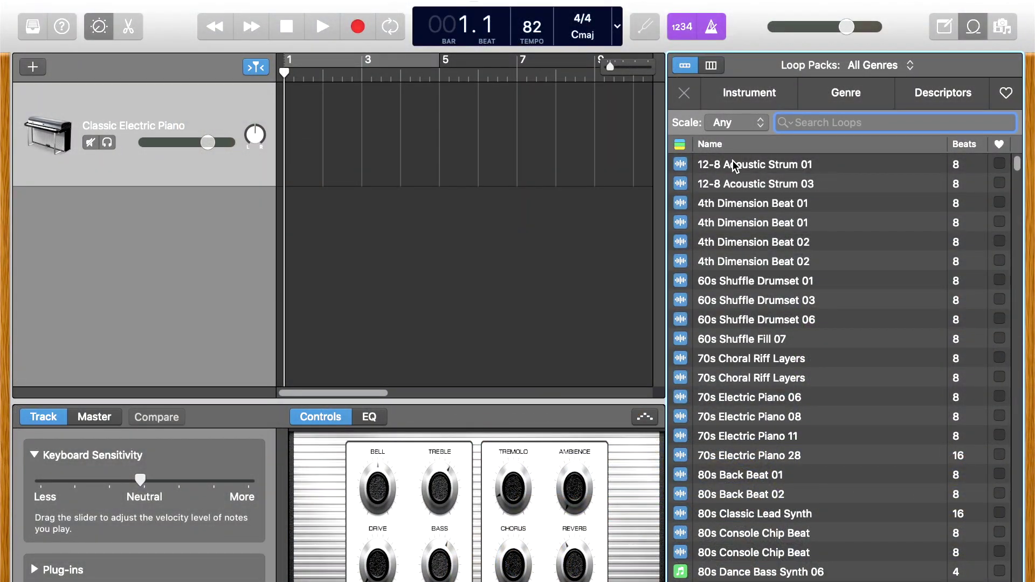
Audition the 12-8 Acoustic Strum 01 loop, raising the system volume, and stop the preview.
click(682, 165)
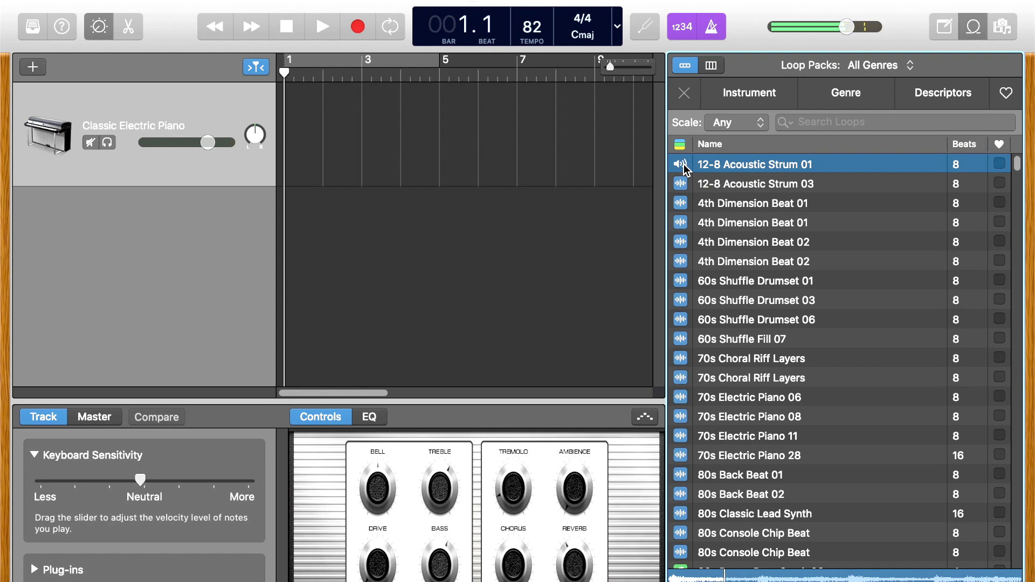
key(XF86AudioRaiseVolume)
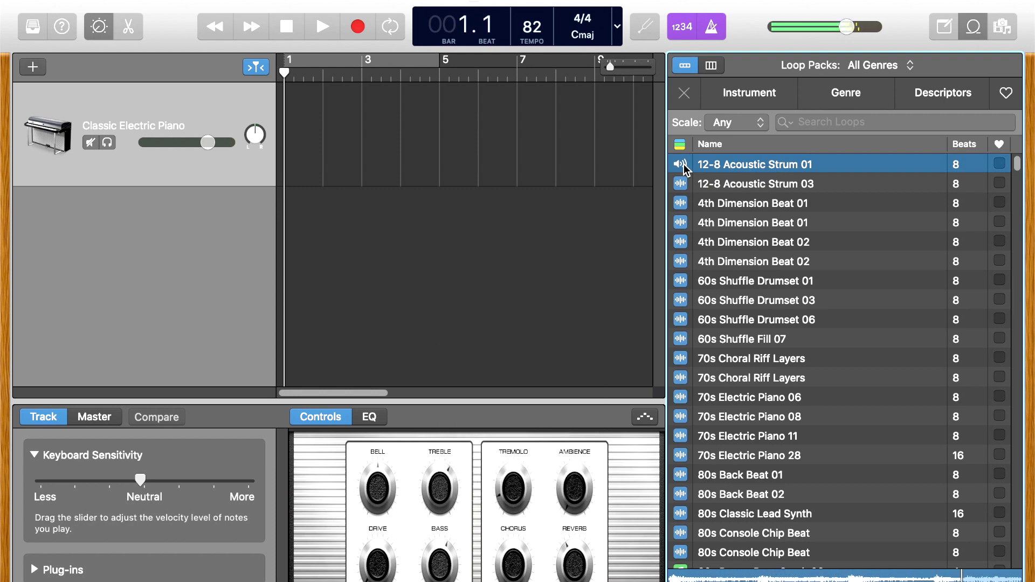
click(683, 165)
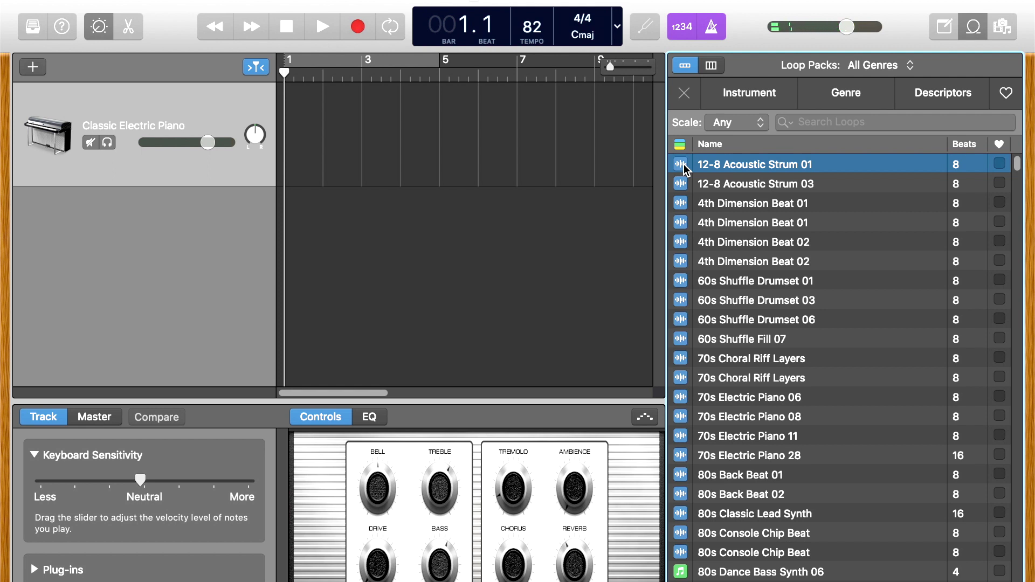
Search the loop library for "piano" and audition the first Hand in Hand Piano loop.
click(816, 122)
text(pinO)
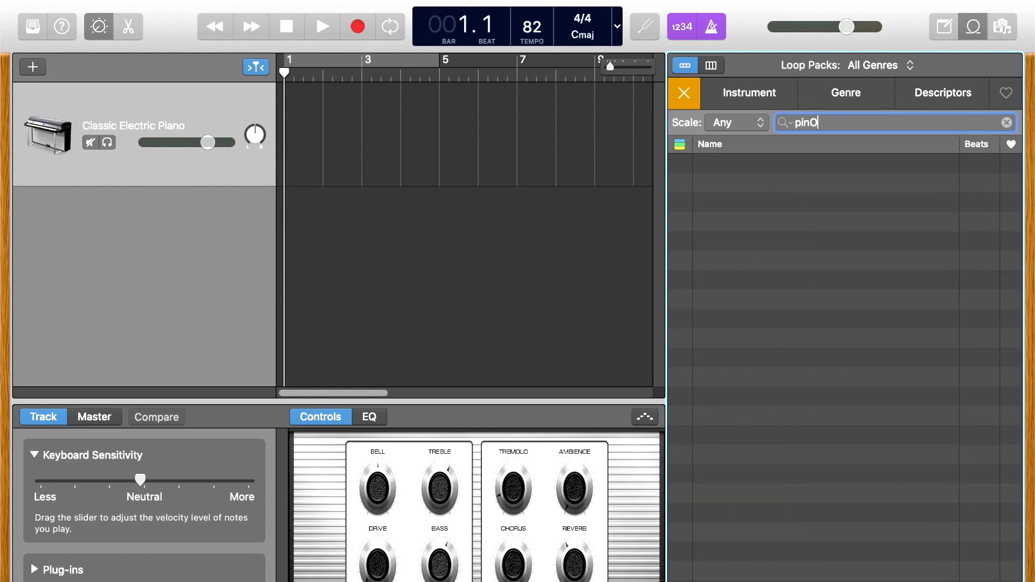
text(ANO)
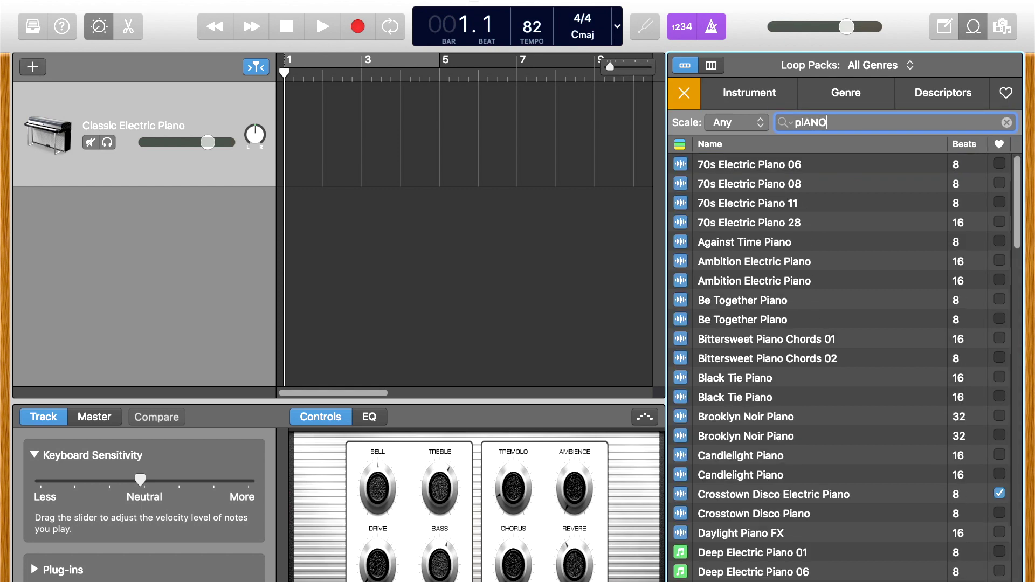
scroll(843, 229, down, 20)
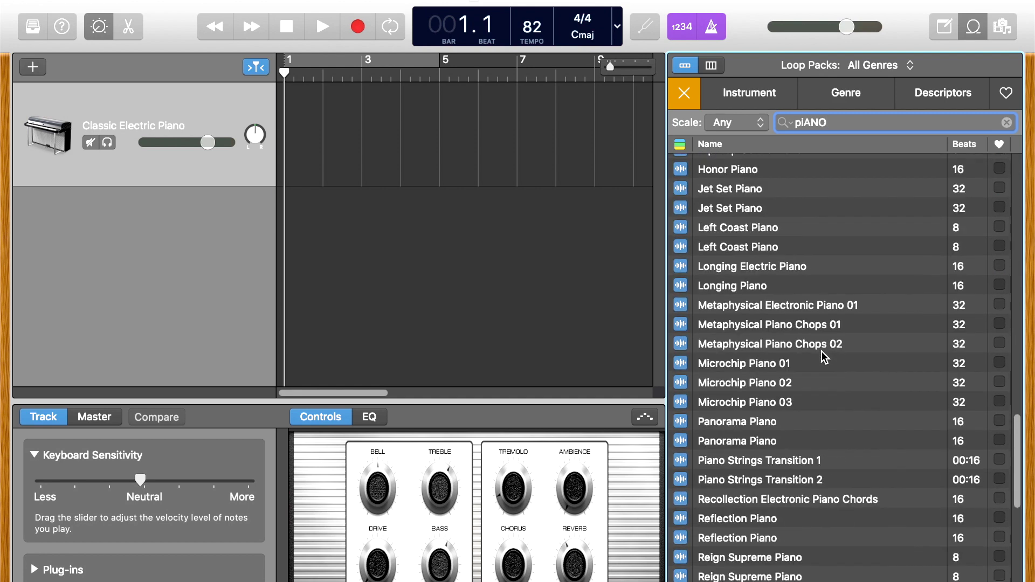
scroll(822, 351, down, 10)
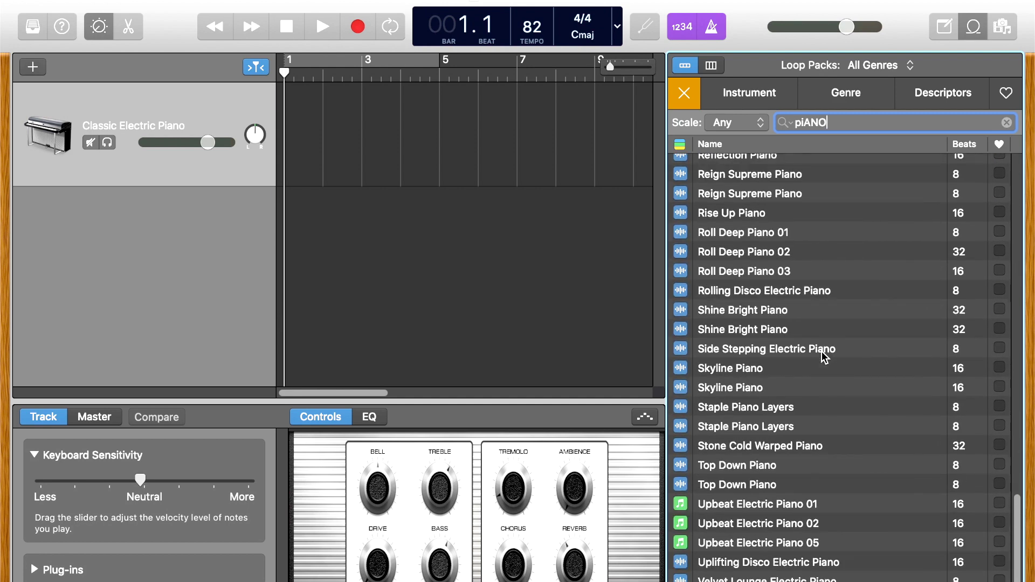
scroll(822, 351, up, 10)
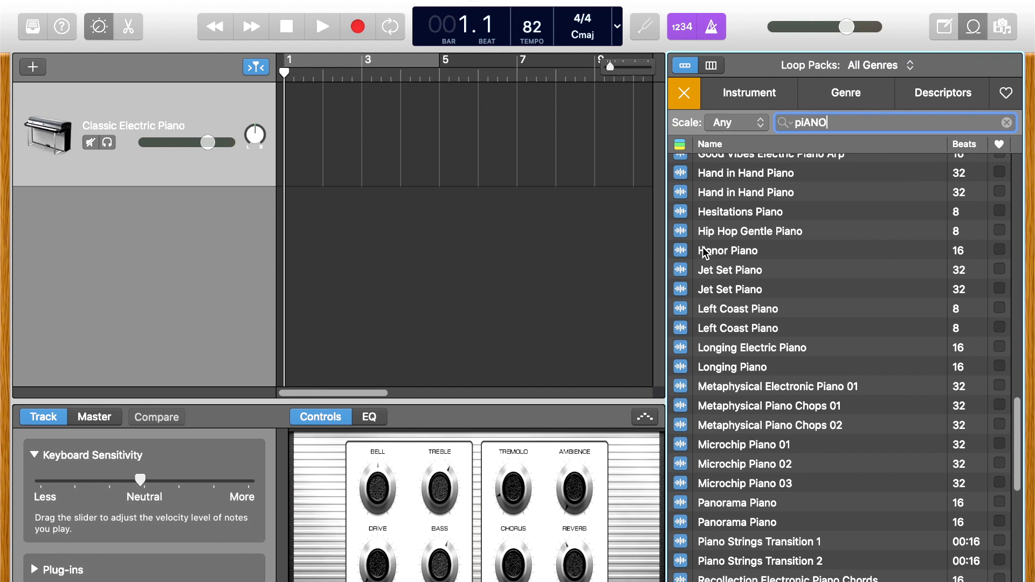
click(683, 174)
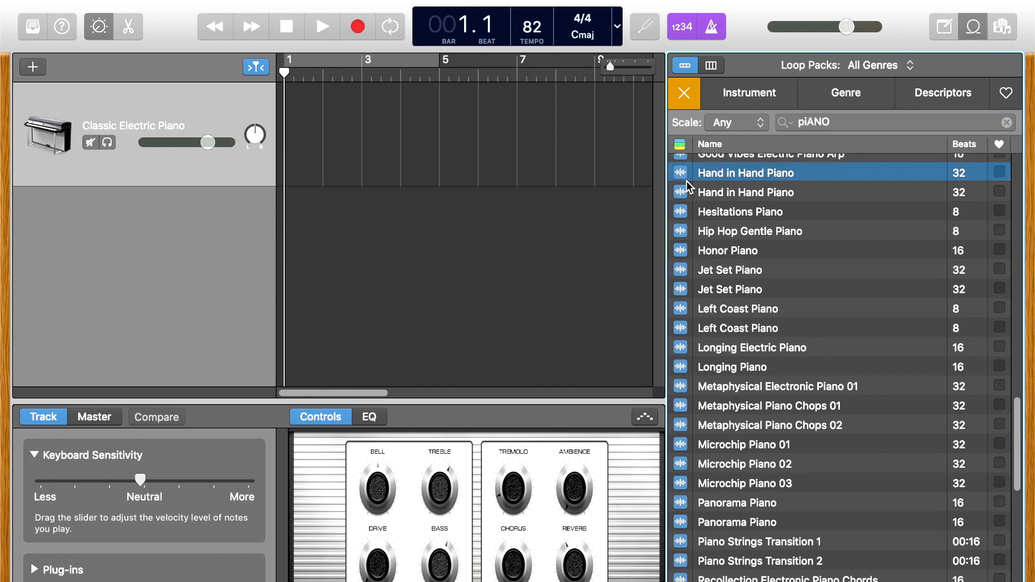
scroll(771, 299, up, 3)
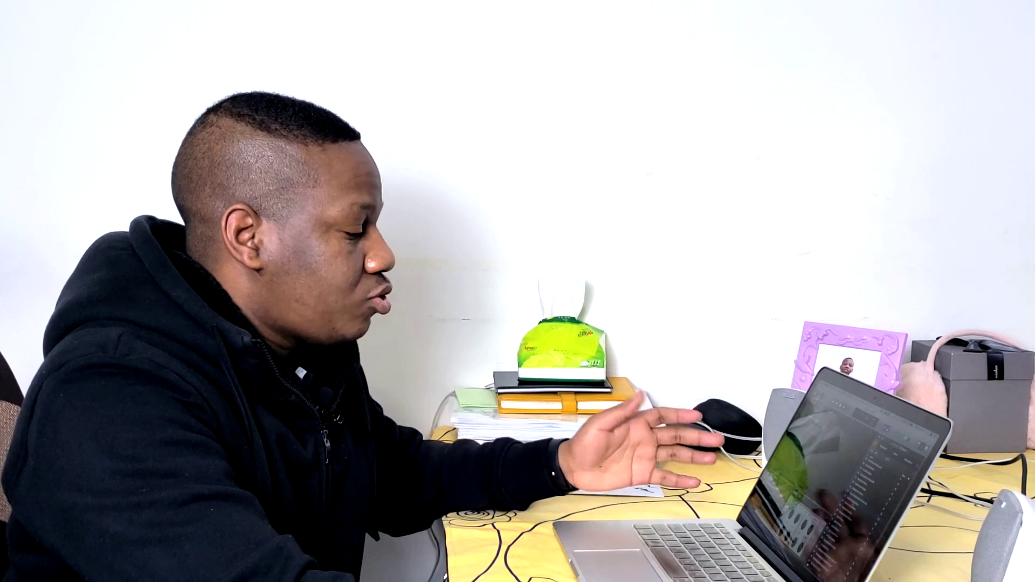
Turn off the metronome and add the Hand in Hand Piano loop to a new track starting at bar 1.
drag(363, 159, 325, 105)
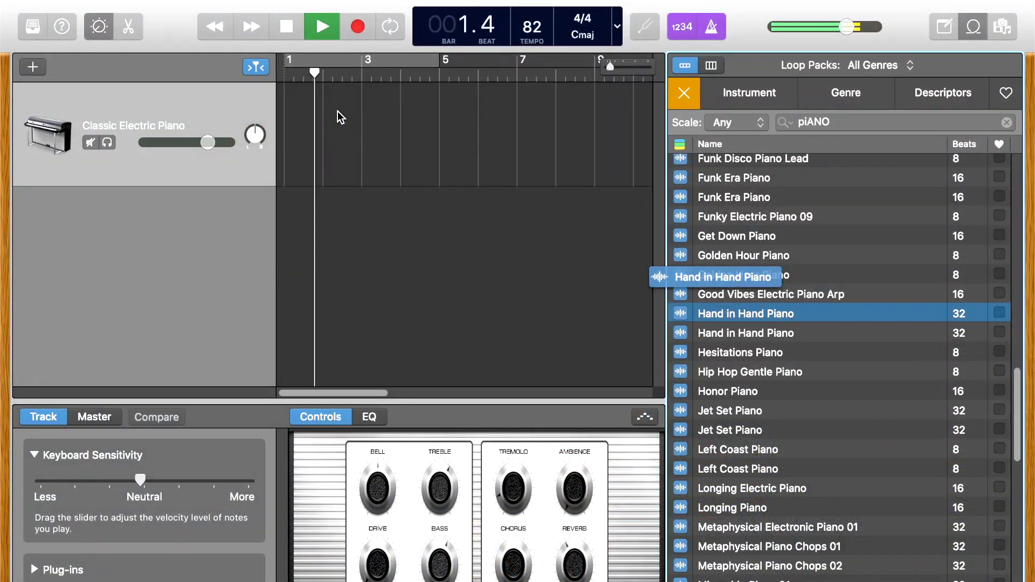
click(716, 37)
drag(774, 318, 343, 98)
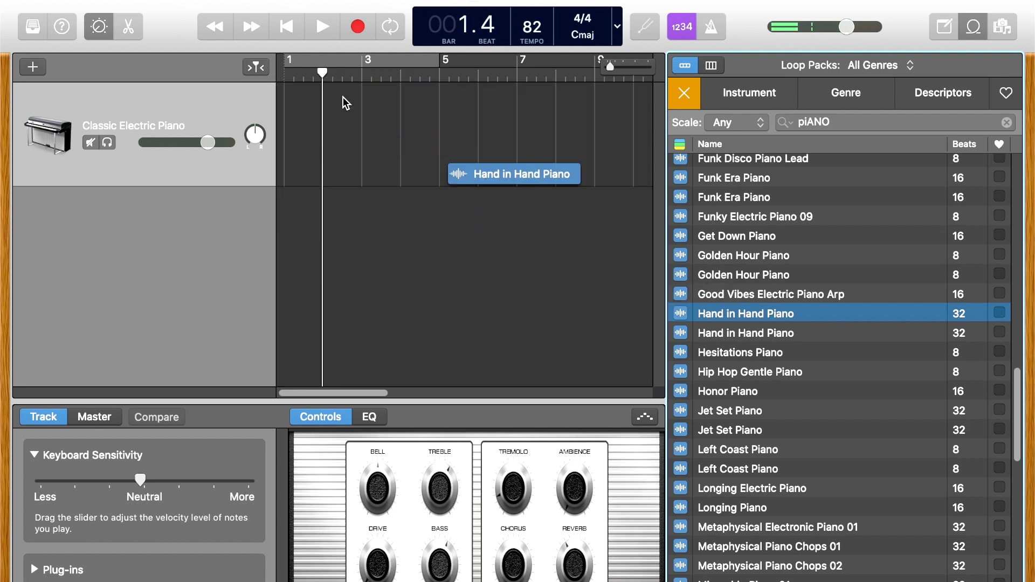
drag(631, 310, 279, 243)
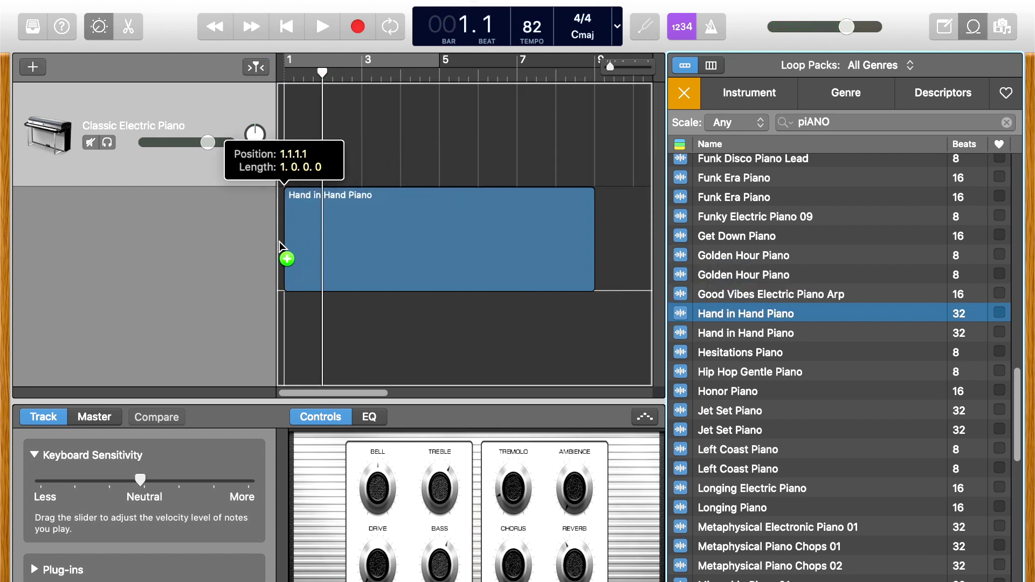
drag(360, 233, 363, 237)
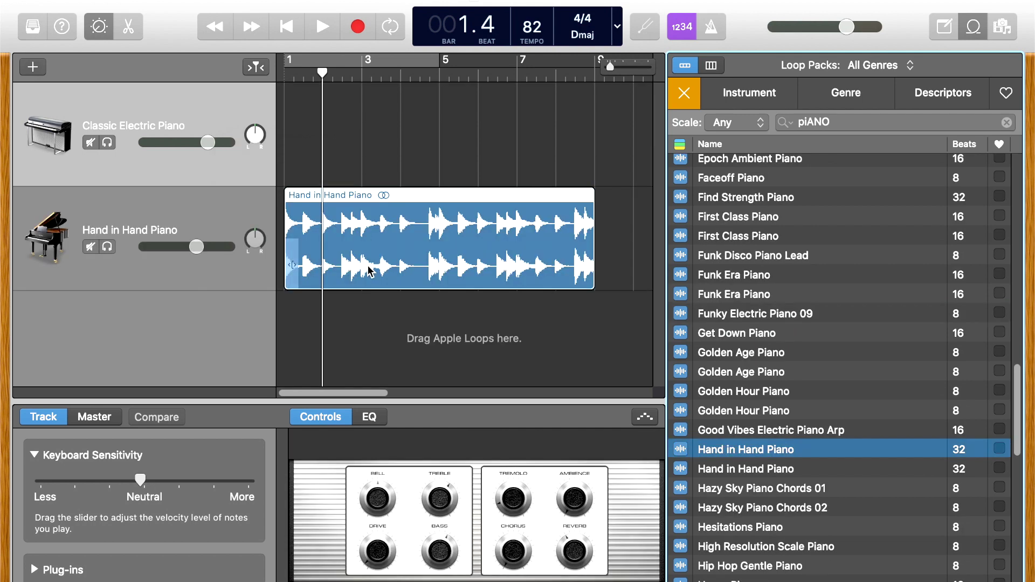
Enable the cycle region over bars 1 to 9 to cover the piano loop, and play it back.
click(353, 65)
drag(441, 64, 595, 68)
key(space)
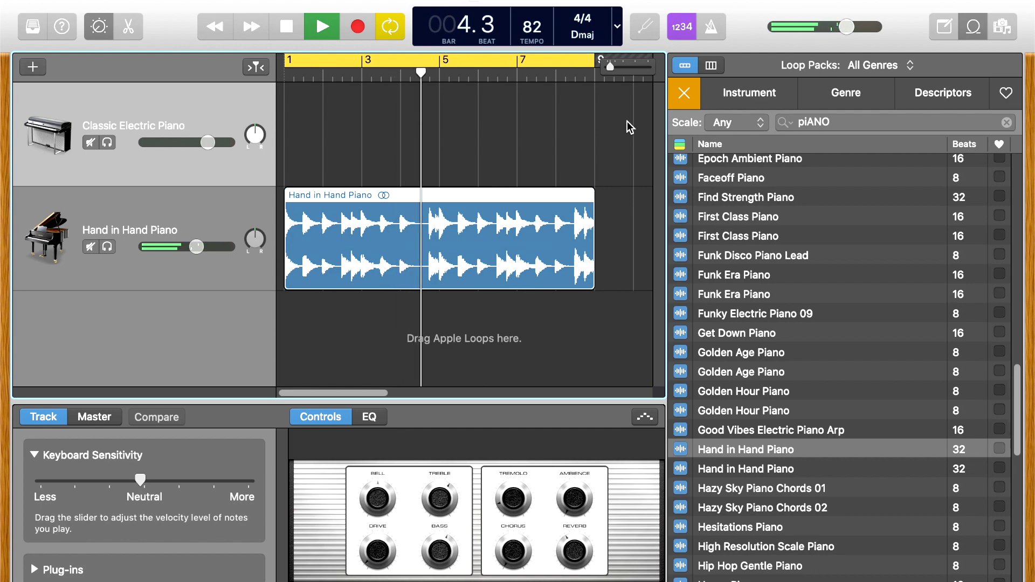
key(space)
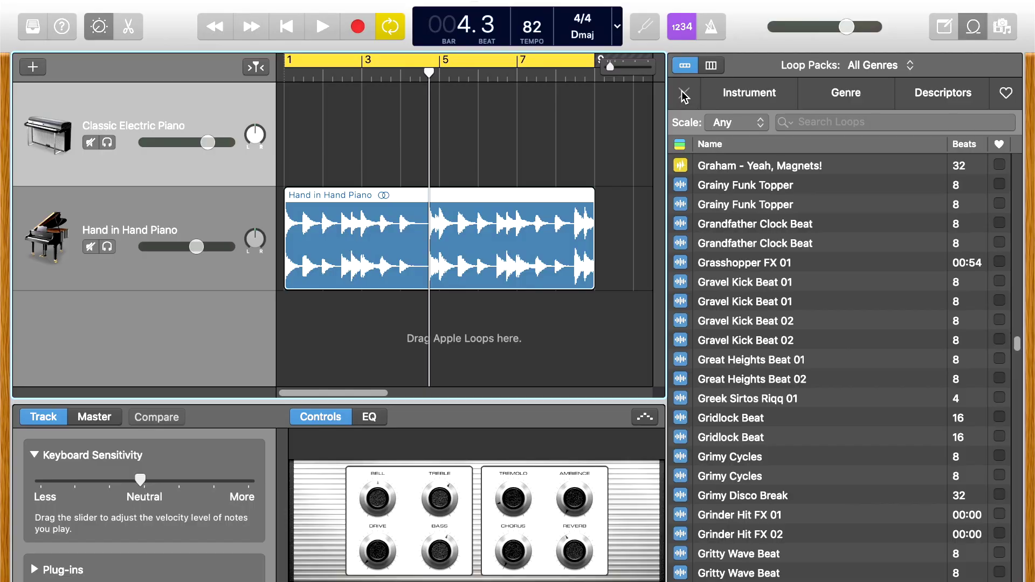
click(766, 98)
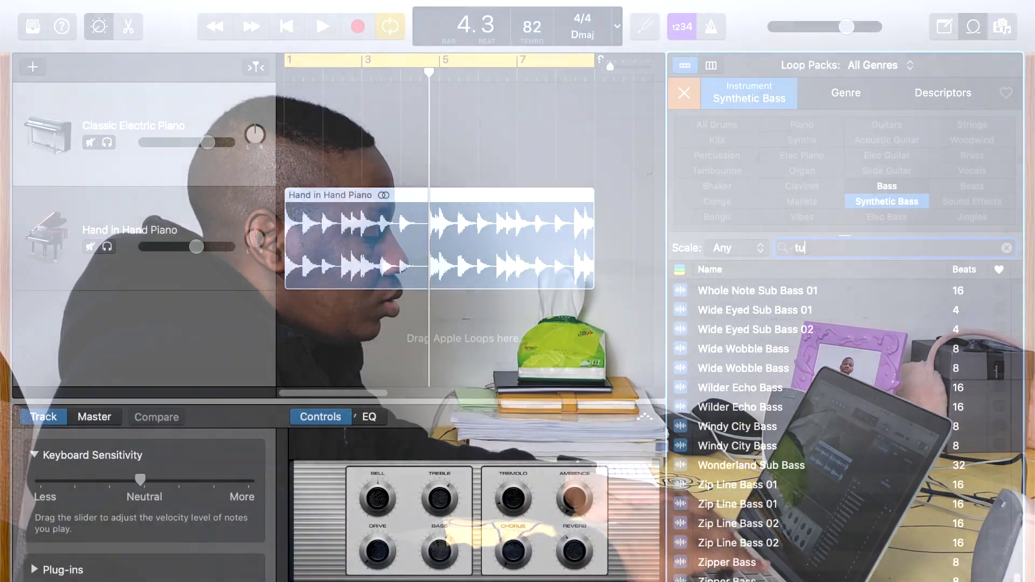
text(ur)
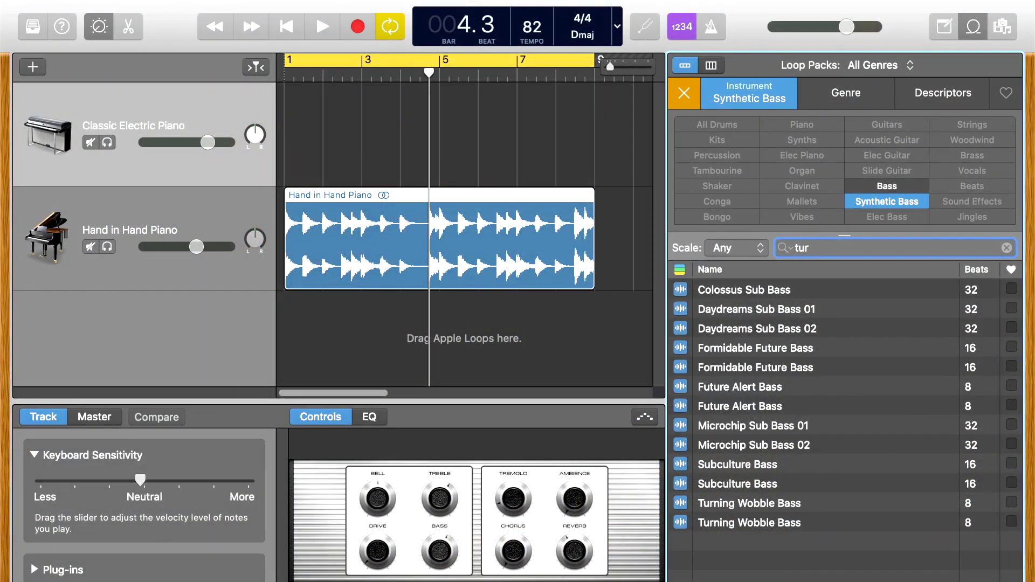
key(BackSpace)
key(BackSpace)
key(BackSpace)
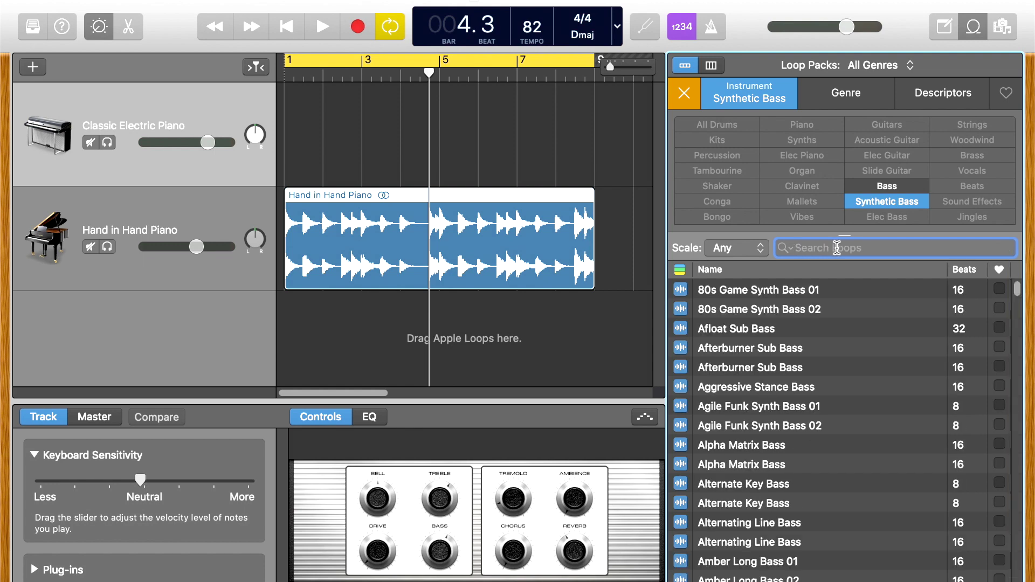
click(710, 102)
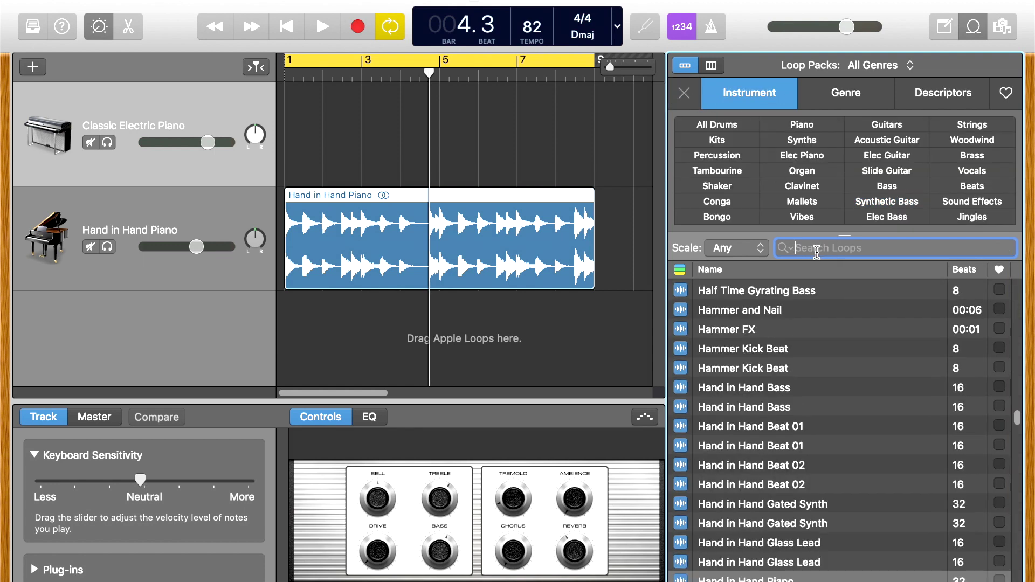
Search the loop library for "turk" and audition Turkish Calm Riq 03.
key(BackSpace)
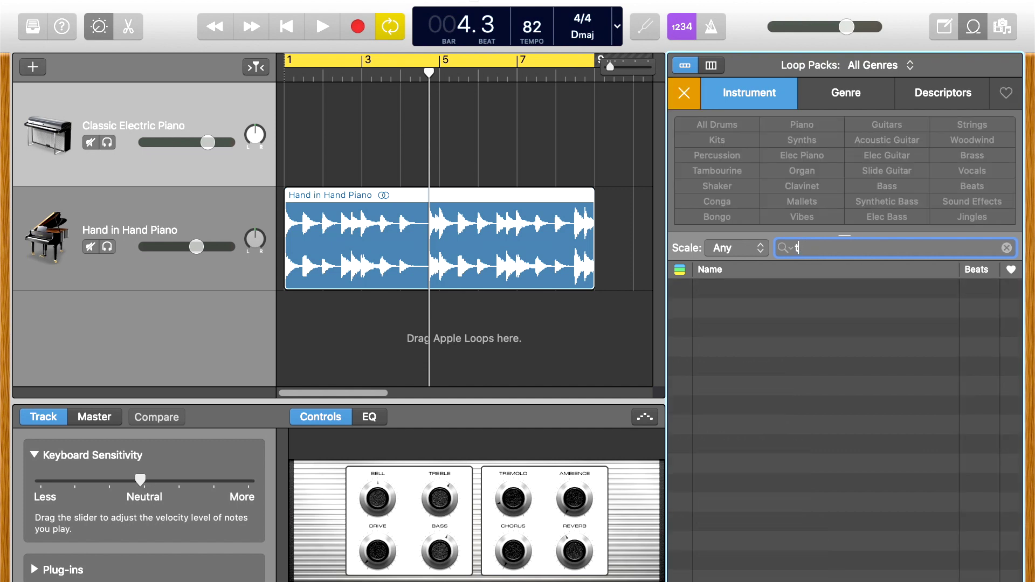
text(urk)
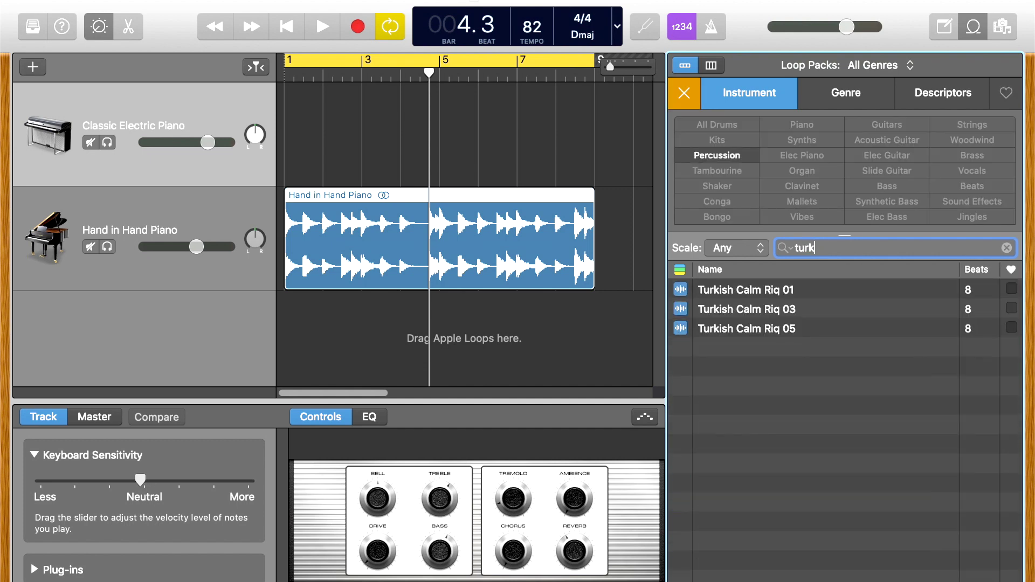
click(682, 310)
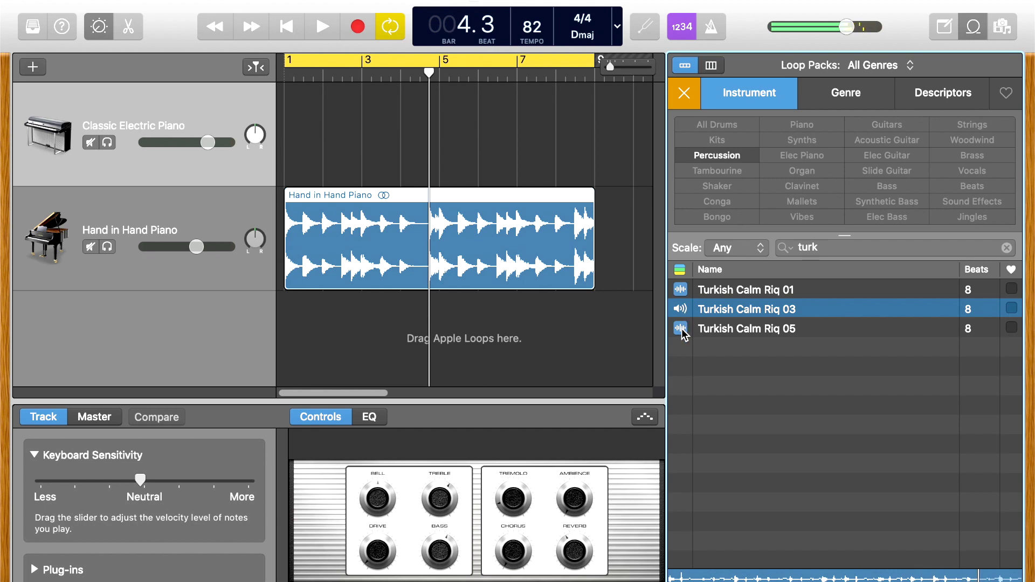
Audition Turkish Calm Riq 05 and add it to a new track below the piano, starting at bar 1.
click(682, 329)
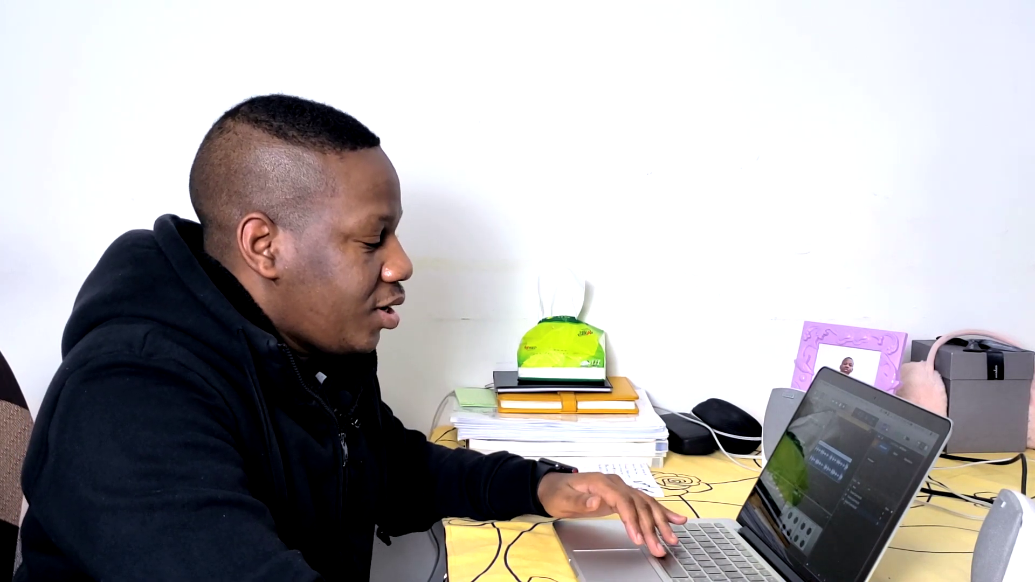
drag(744, 333, 696, 323)
drag(695, 324, 297, 338)
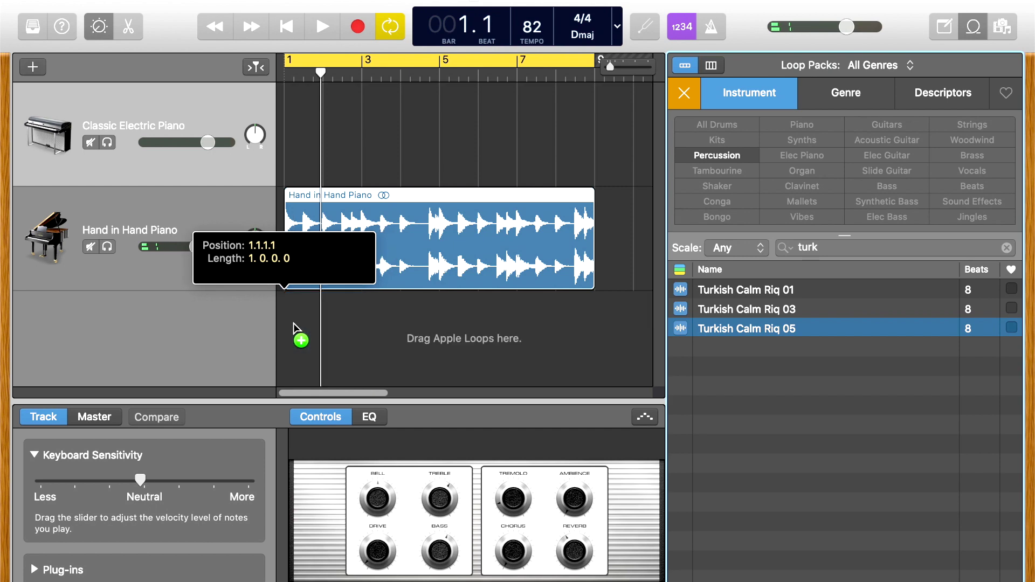
Delete the empty Classic Electric Piano track.
click(92, 129)
right_click(143, 155)
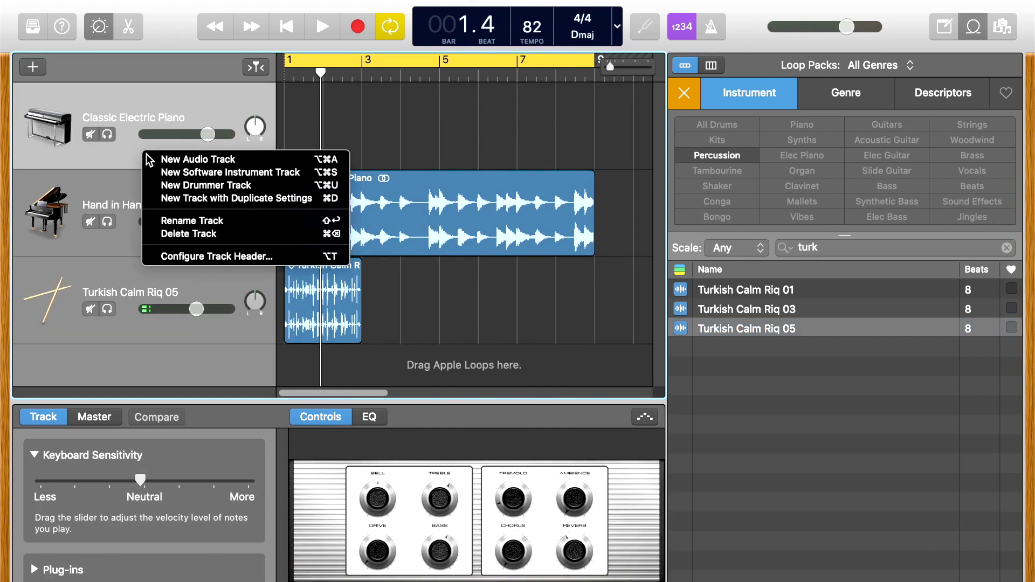
click(184, 237)
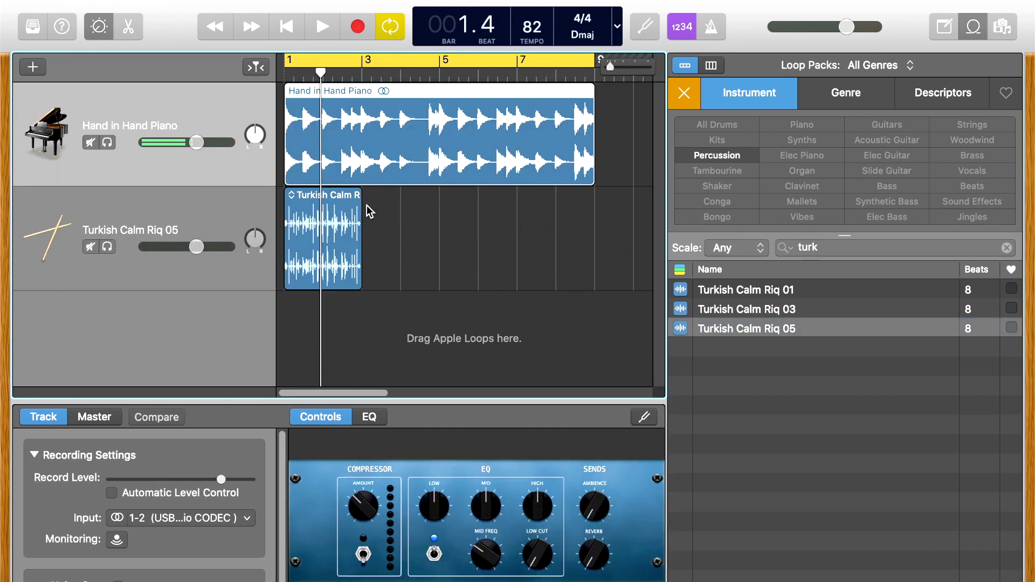
Play the piano and percussion arrangement from the beginning, stop it, and select the Turkish Calm Riq 05 track.
key(Return)
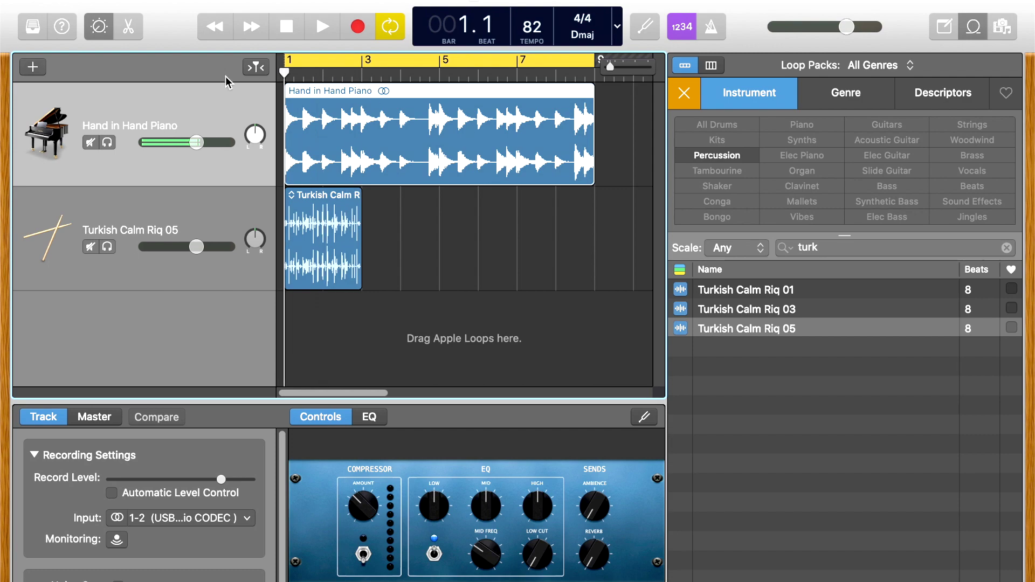
key(space)
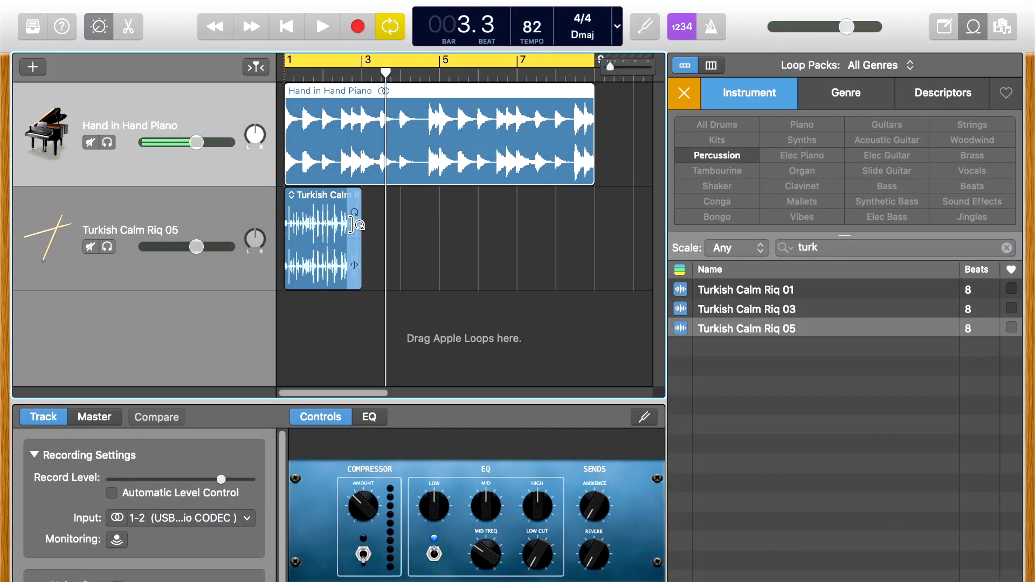
click(211, 221)
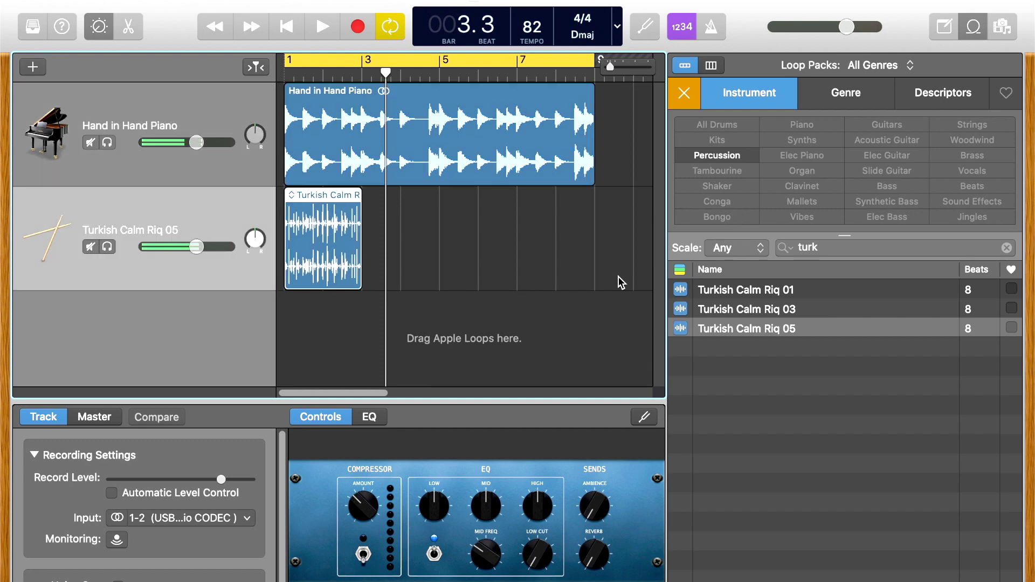
Search the loop library for "guitar" and audition Dusky Blues Rhythm Guitar 02 and 03.
click(819, 250)
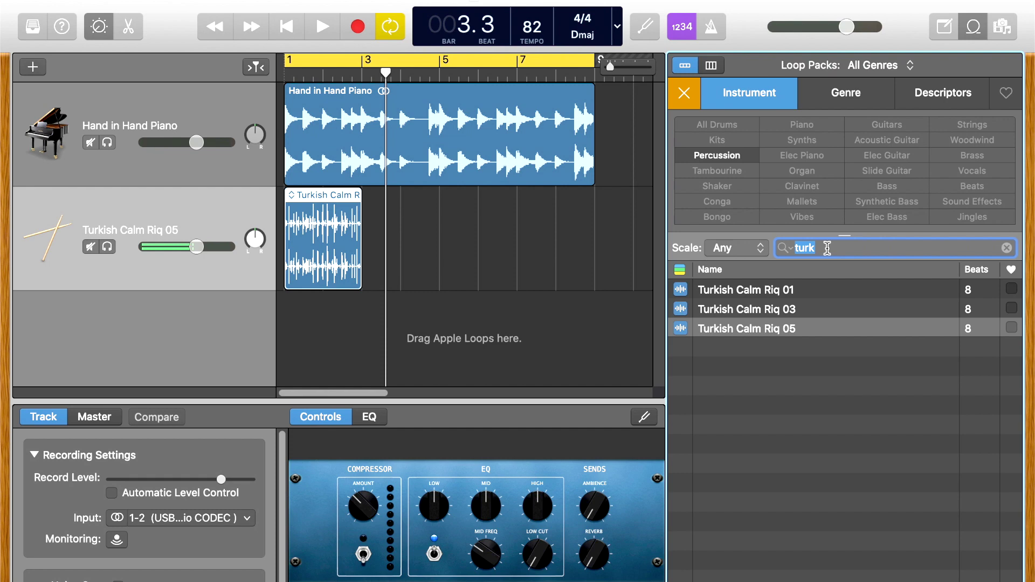
text(guita)
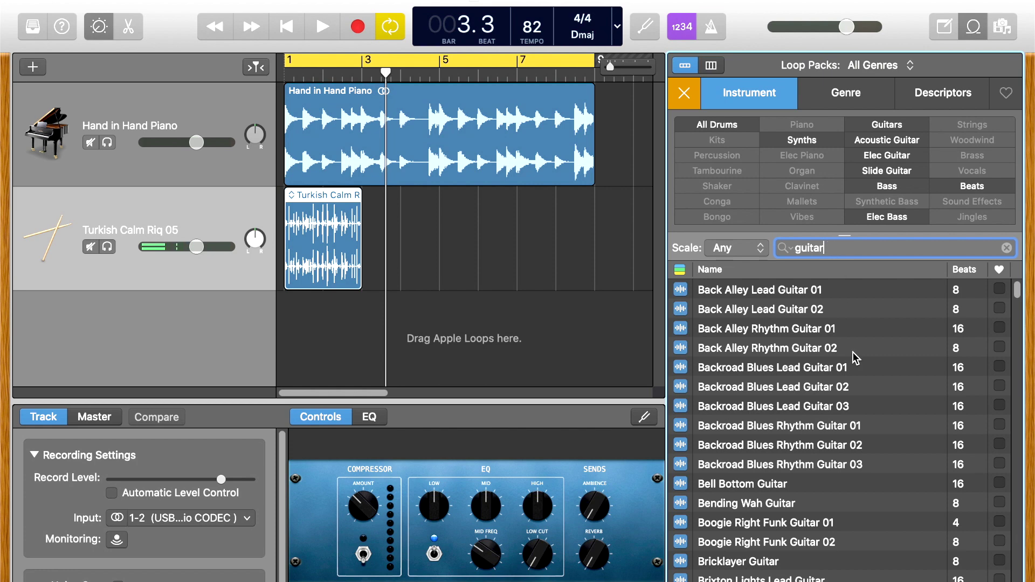
scroll(855, 431, down, 10)
scroll(850, 427, down, 20)
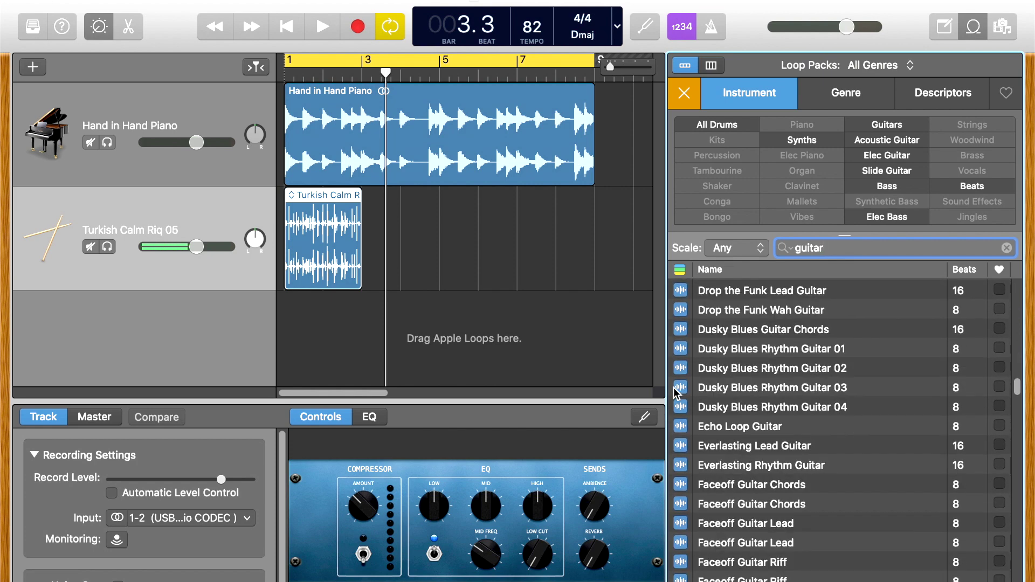
click(679, 368)
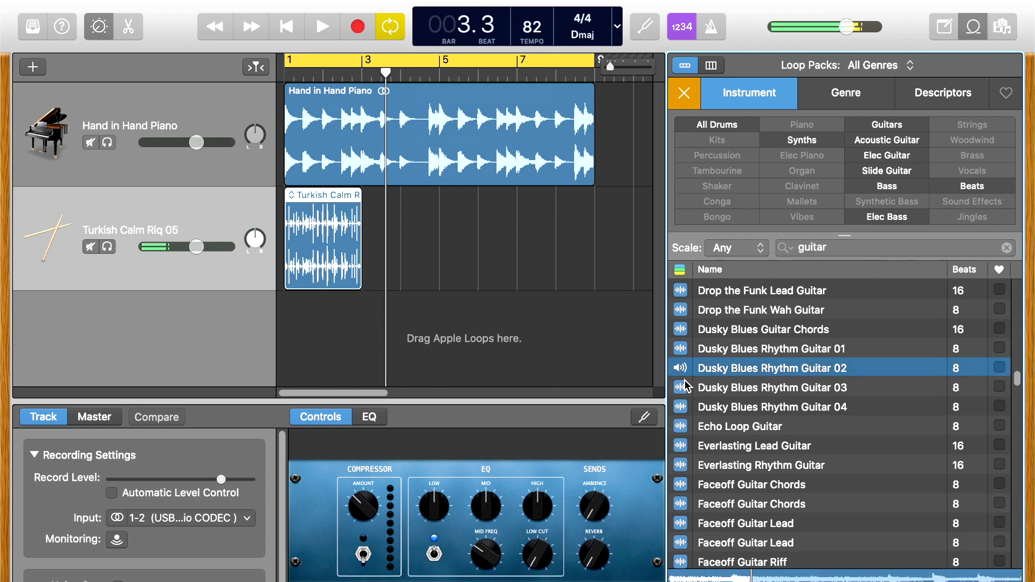
click(681, 387)
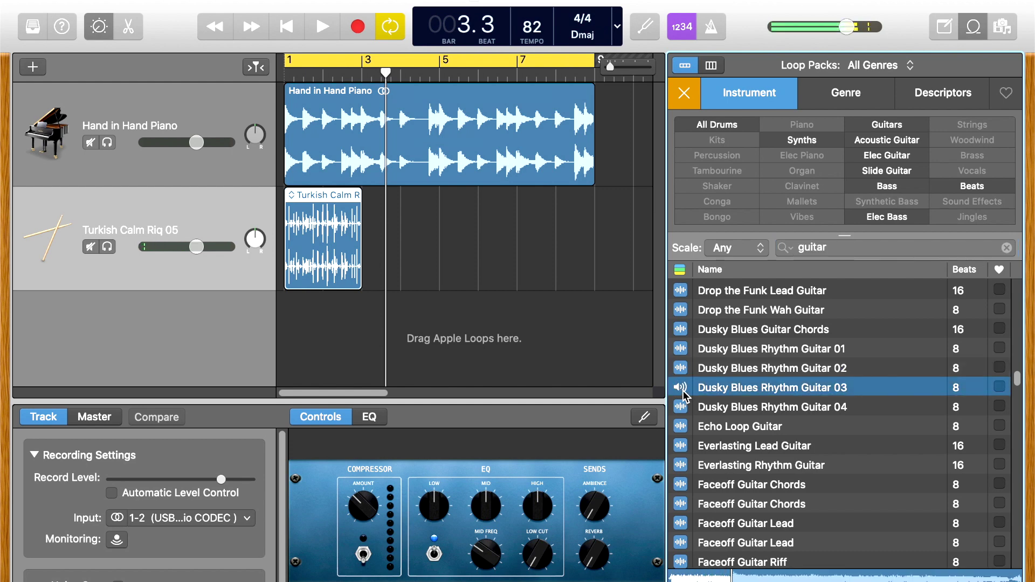
Audition the loops Dusky Blues Rhythm Guitar 04, Everlasting Rhythm Guitar and Everlasting Lead Guitar.
key(Down)
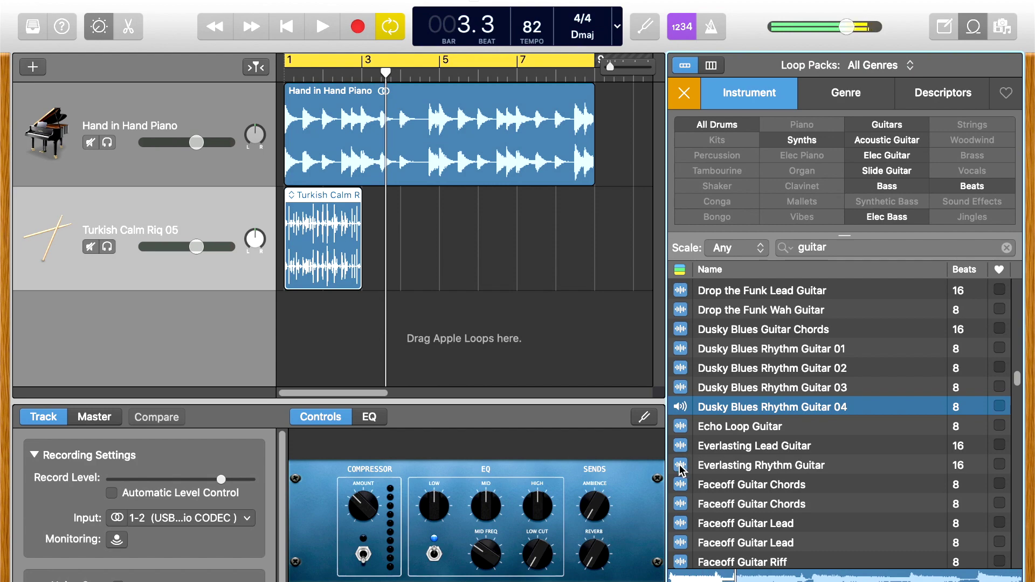
click(680, 469)
click(681, 453)
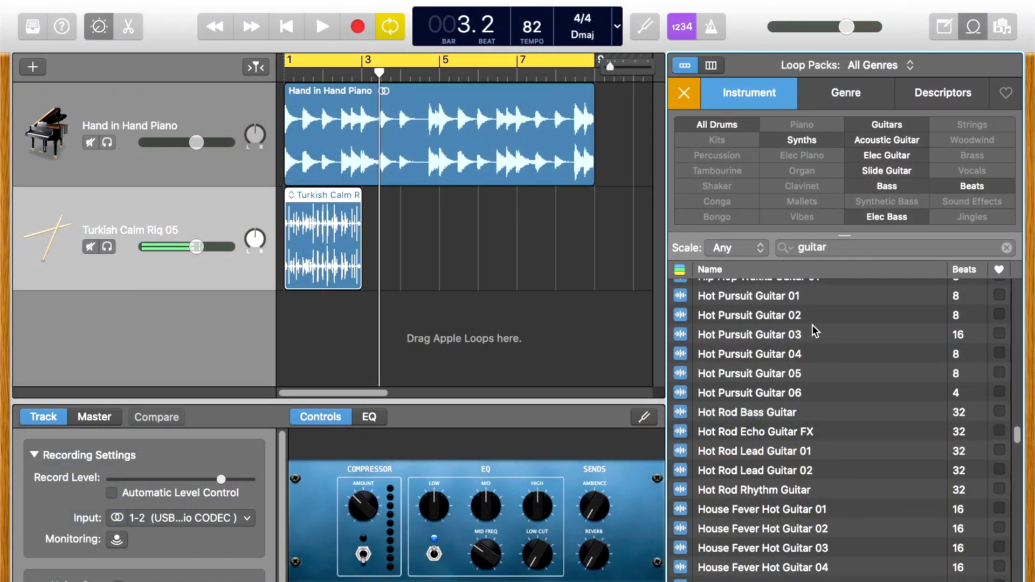
Find Prismatic Guitar Chords further down the guitar loop results and audition it.
scroll(784, 541, down, 20)
scroll(784, 539, down, 5)
scroll(754, 541, down, 1)
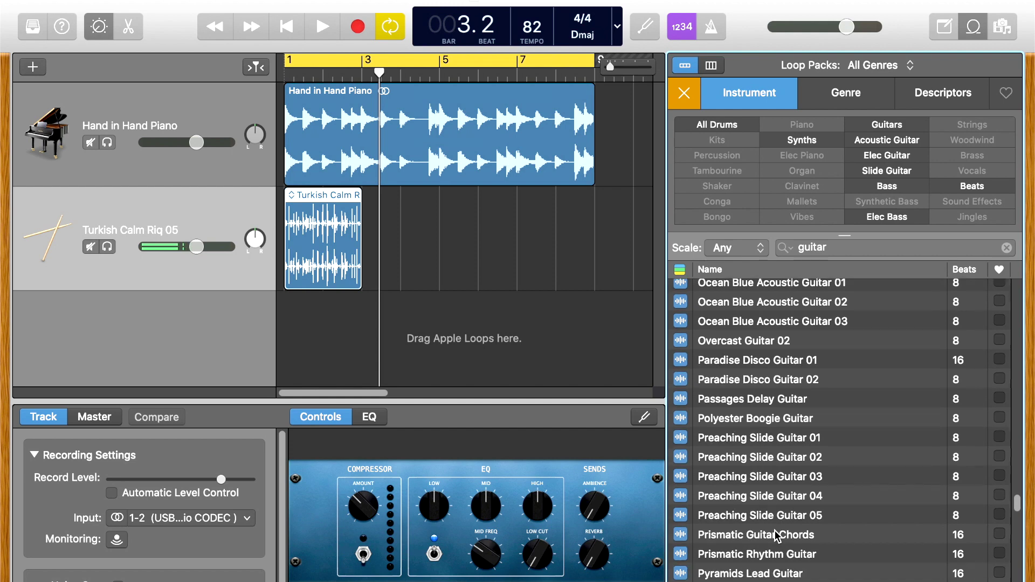
click(680, 541)
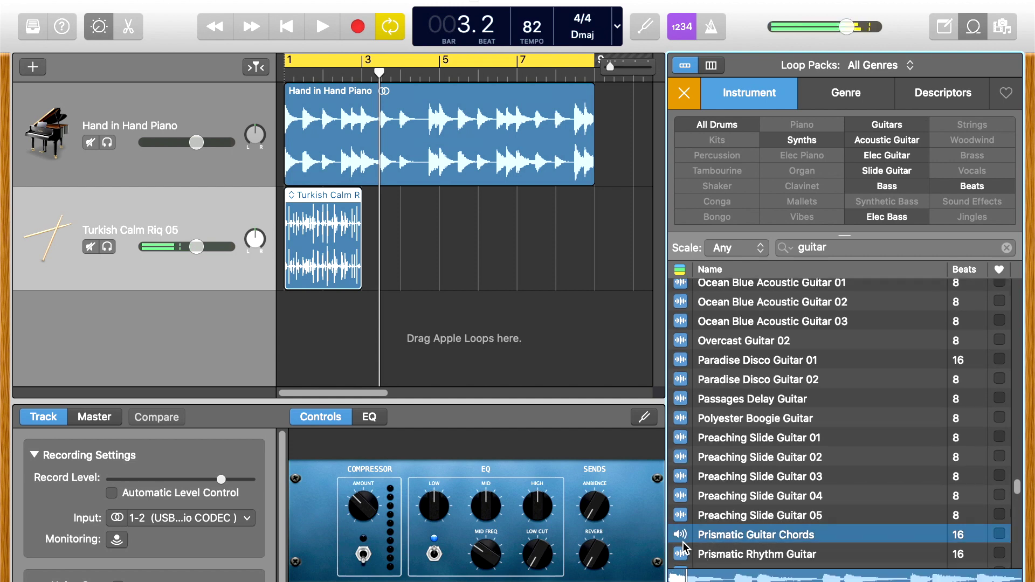
scroll(780, 489, down, 5)
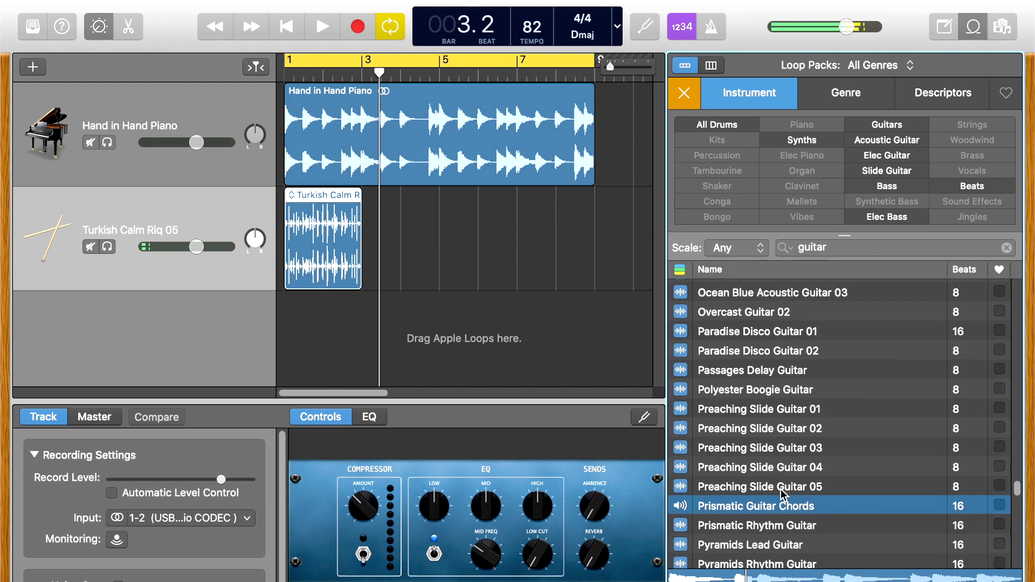
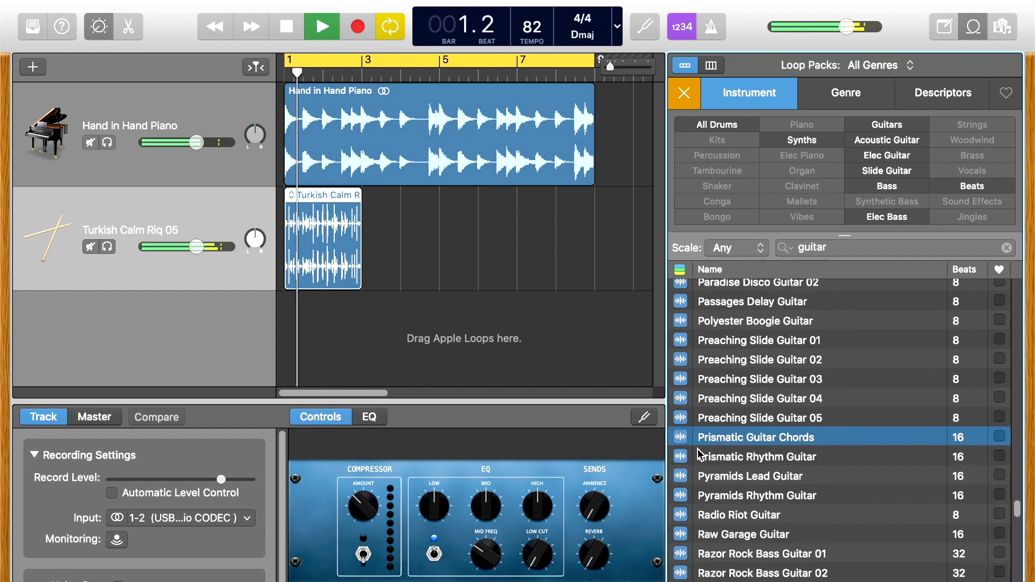
Audition Prismatic Rhythm Guitar along with the arrangement and add it to a new track below the percussion, starting at bar 1.
click(680, 458)
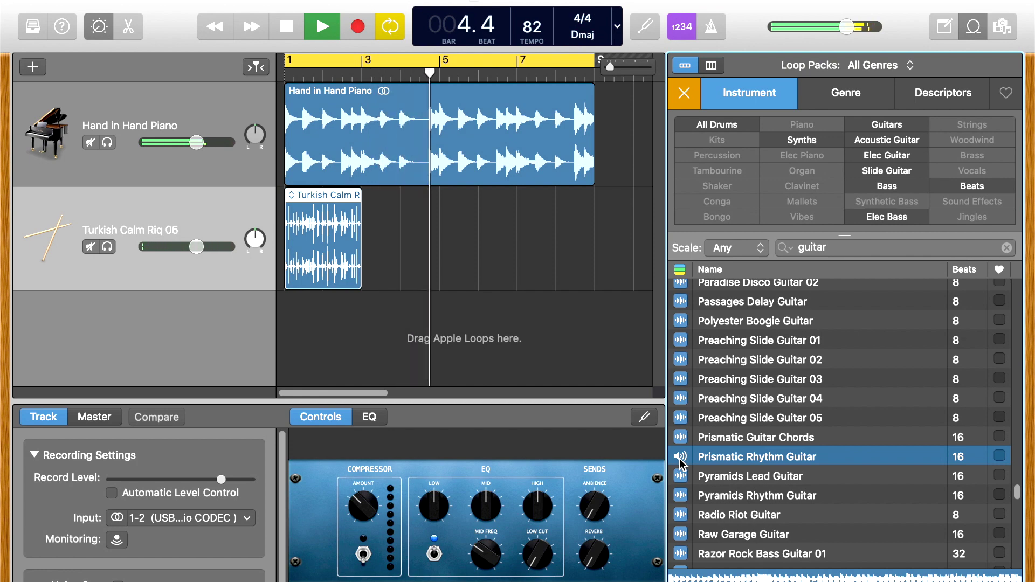
click(701, 459)
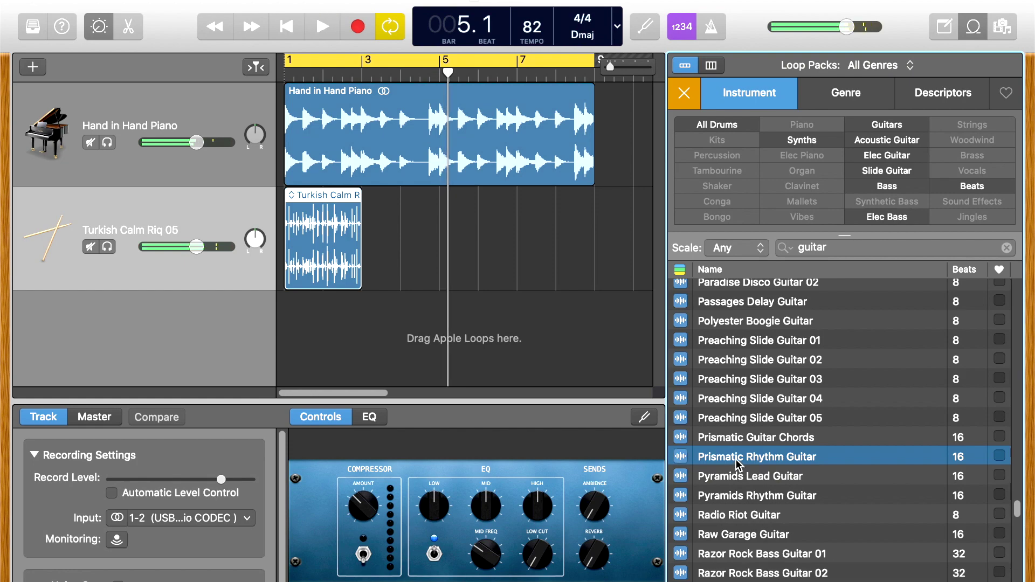
drag(735, 460, 286, 330)
drag(308, 329, 416, 303)
drag(415, 303, 436, 303)
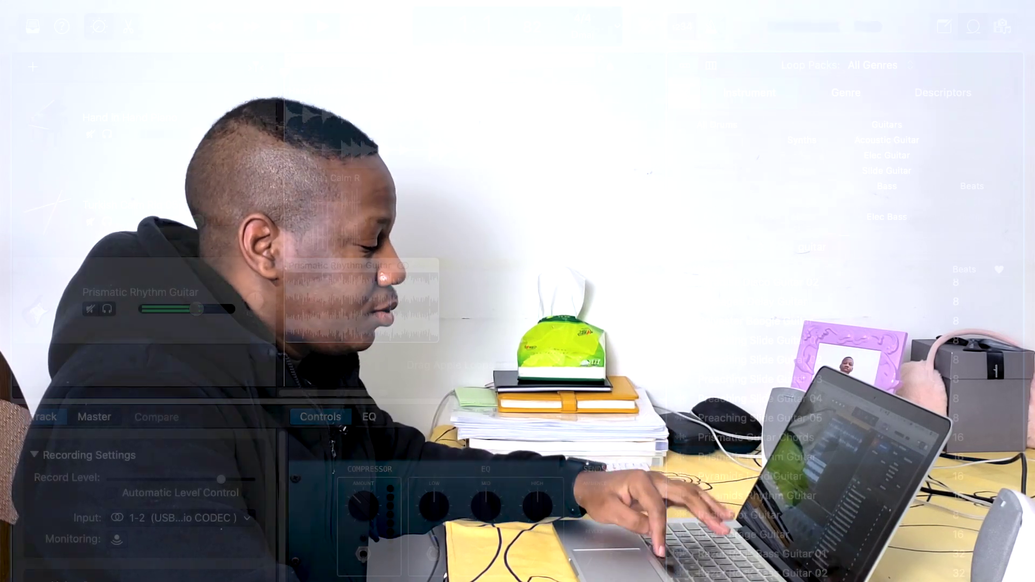
Play the arrangement with the new guitar track, then paste a copy of the Prismatic Rhythm Guitar region at bar 5.
key(space)
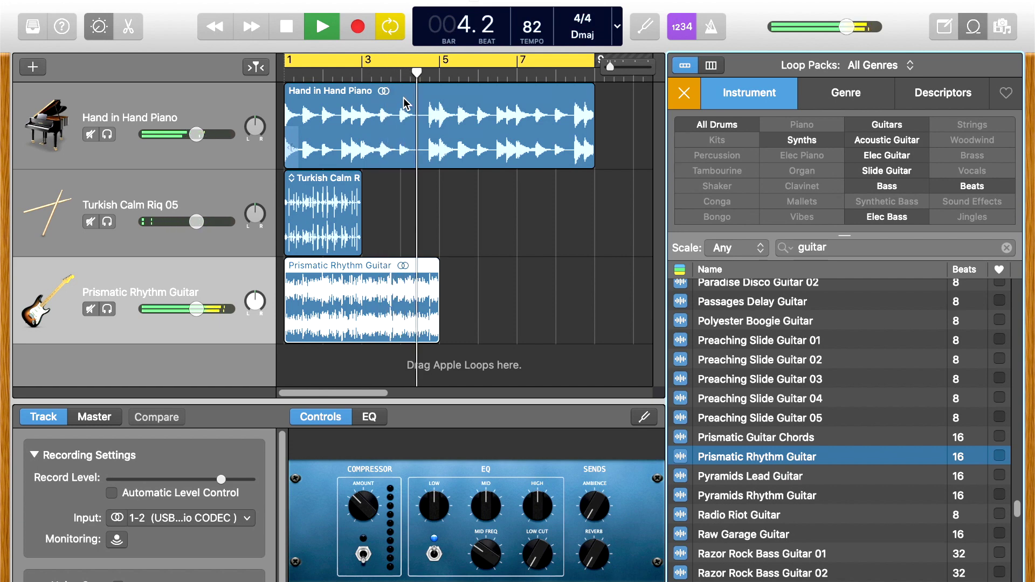
key(space)
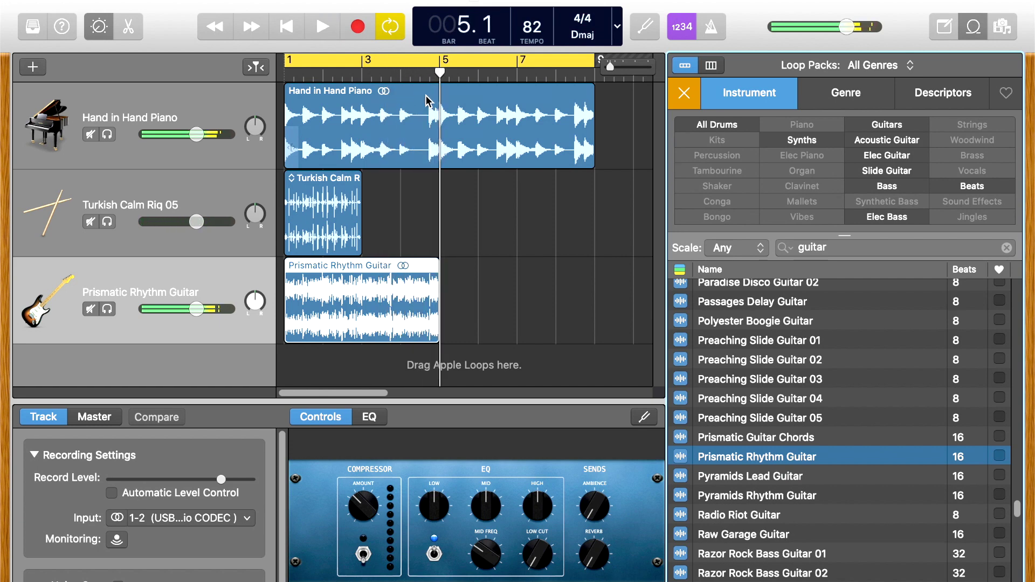
click(391, 267)
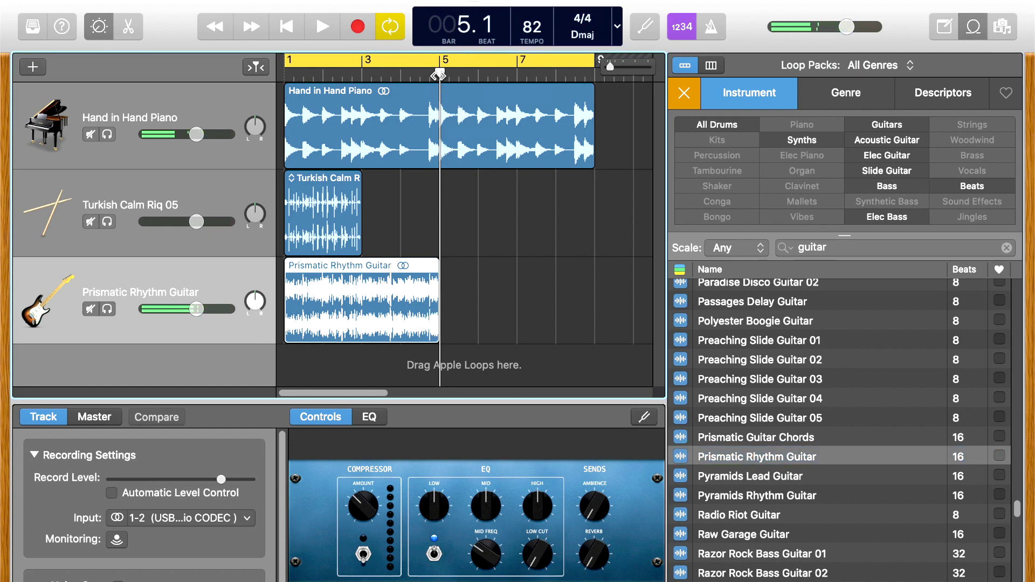
key(super+v)
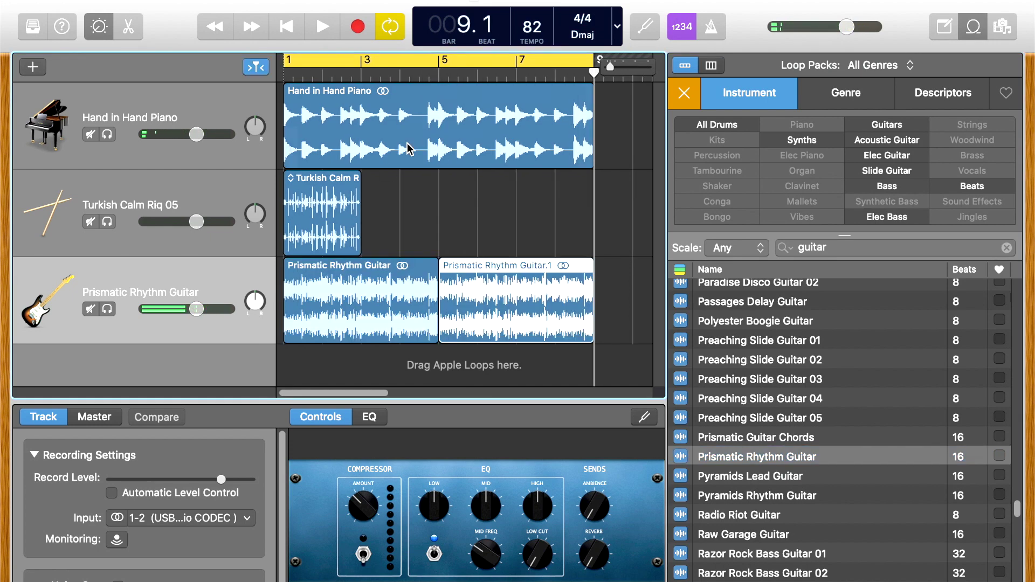
Copy the Turkish Calm Riq 05 region and paste it three times from bar 3 to fill the track up to bar 9.
click(344, 195)
drag(600, 75, 361, 103)
key(super+v)
key(super+v)
key(super+v)
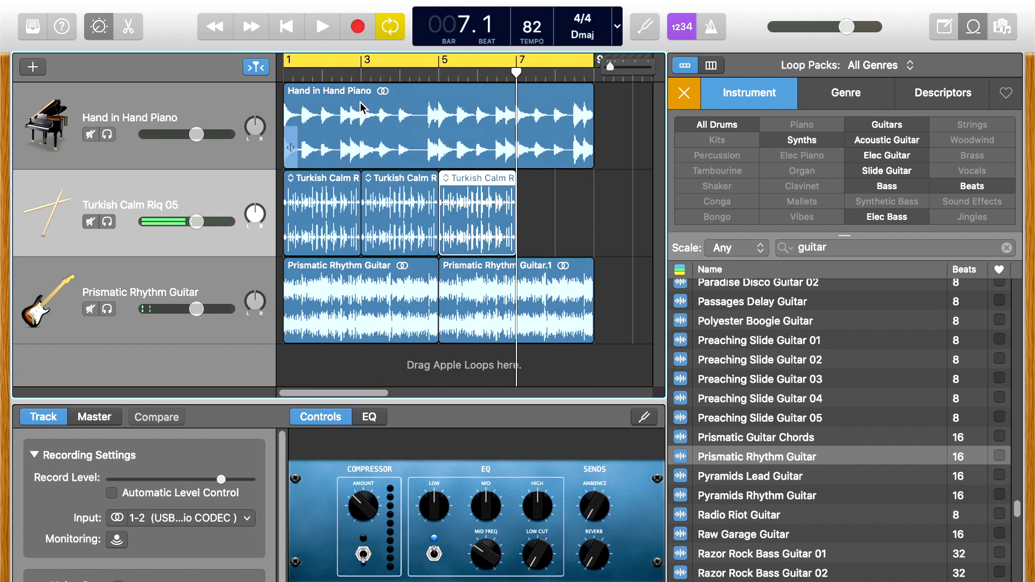
Play the arrangement and slightly lower the volumes of the Prismatic Rhythm Guitar and Turkish Calm Riq 05 tracks.
click(321, 30)
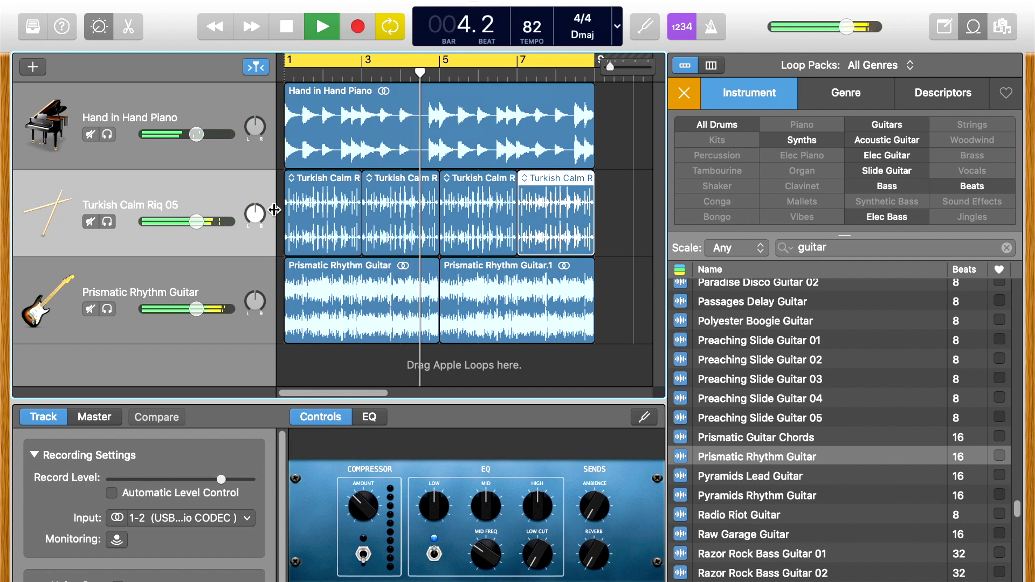
click(196, 308)
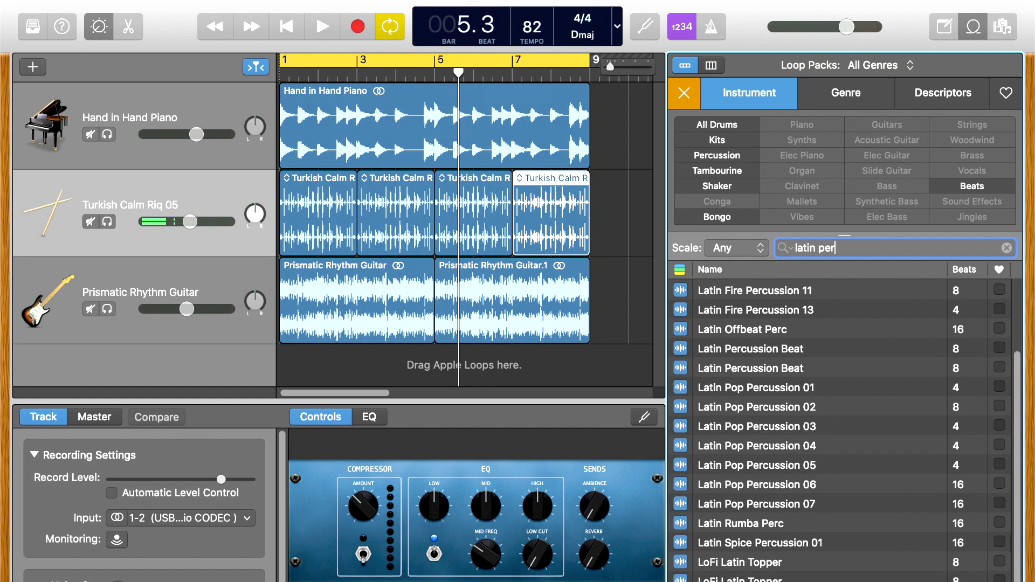
Search the loop library for "latin per" and audition Latin Fire Percussion 11 and 13 and Latin Pop Percussion 01 and 03.
click(680, 290)
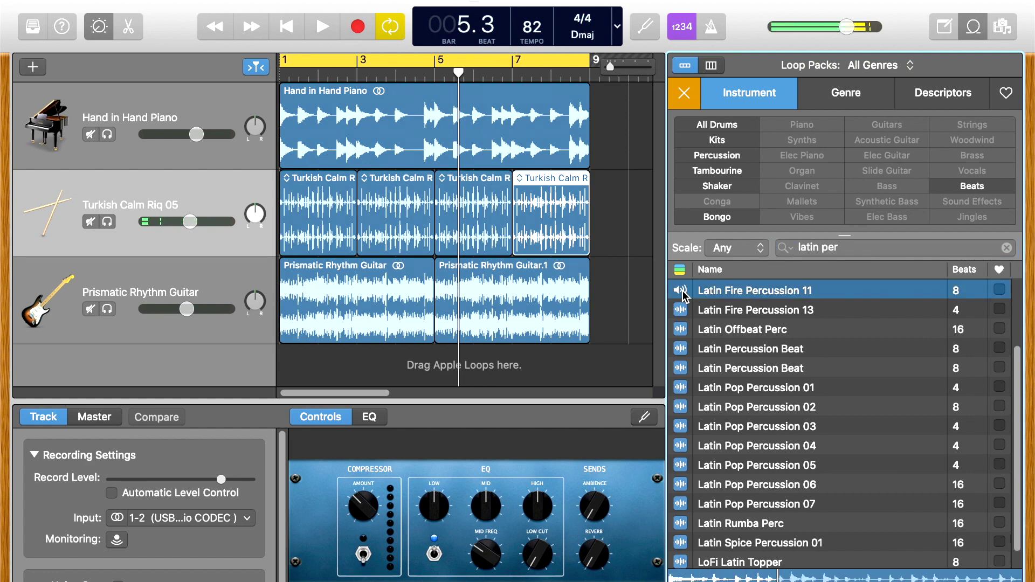
click(681, 310)
click(681, 311)
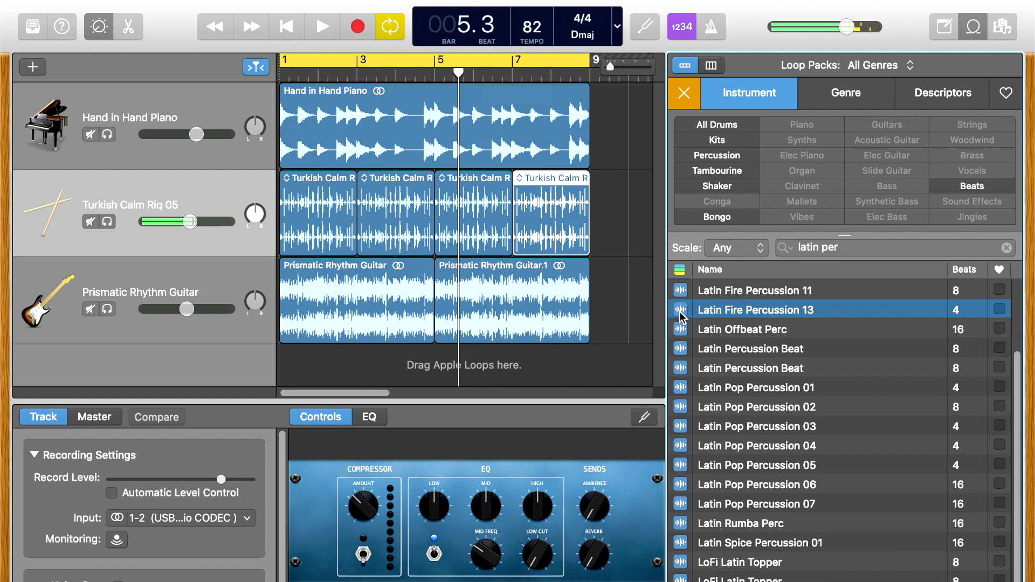
click(682, 388)
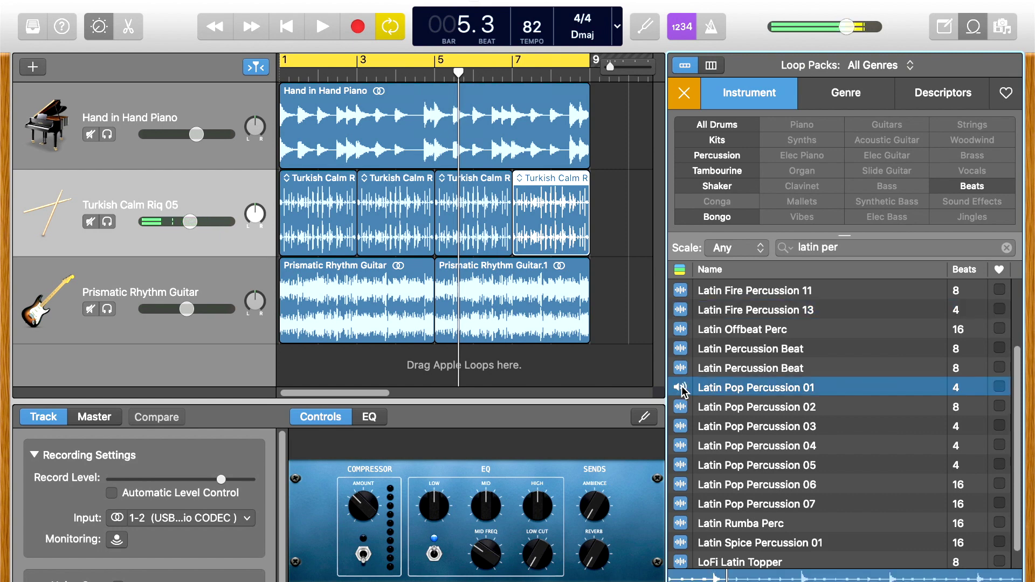
click(681, 387)
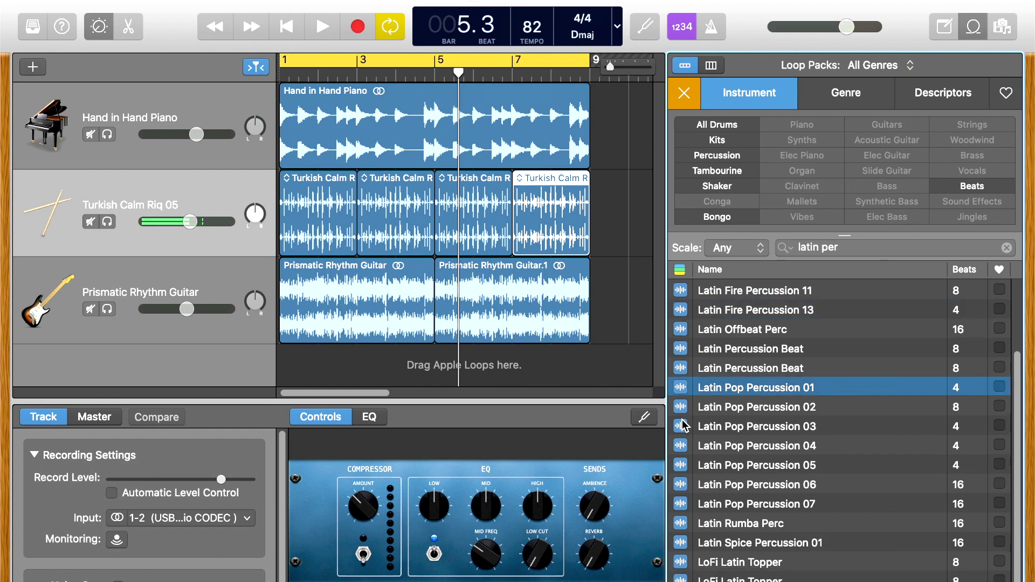
click(681, 426)
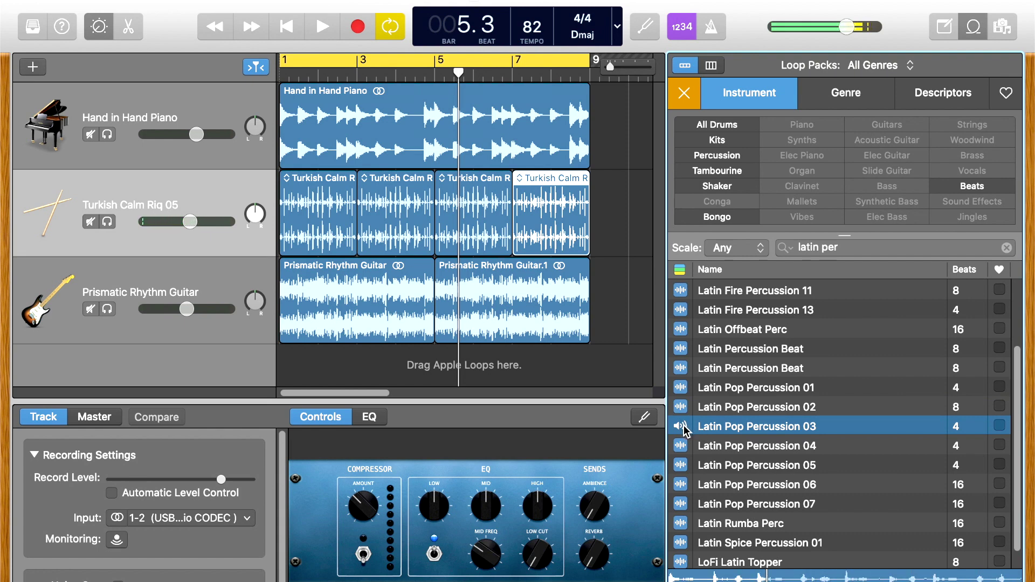
Play the arrangement from the beginning together with the Latin Pop Percussion 03 preview, and stop playback.
key(Return)
key(space)
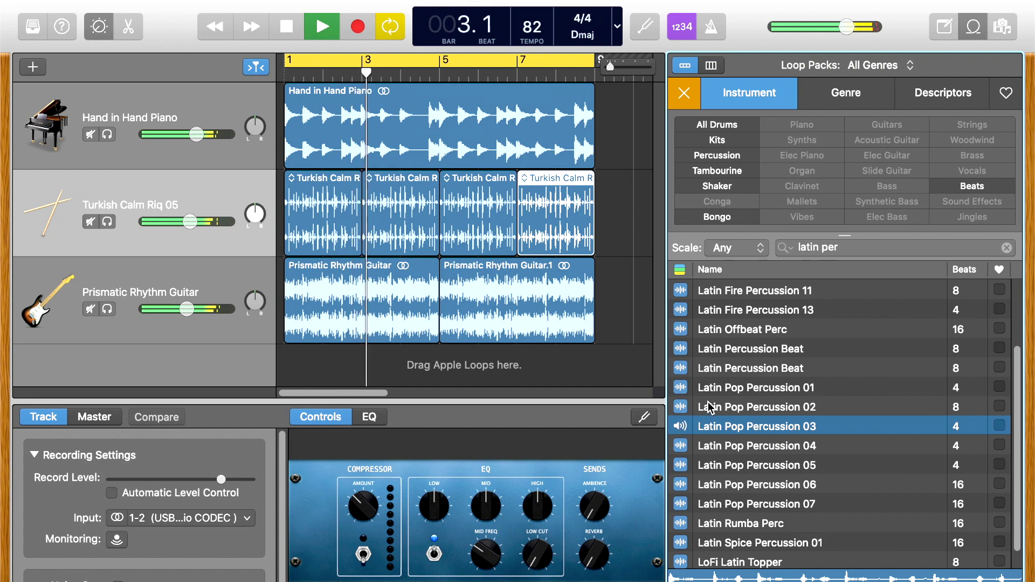
scroll(701, 418, down, 1)
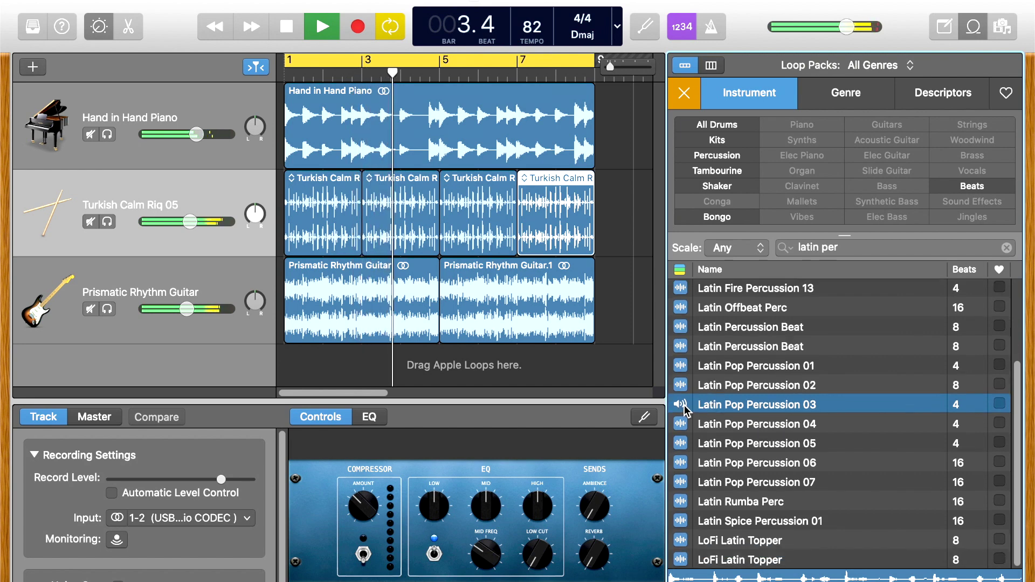
scroll(695, 410, up, 1)
key(space)
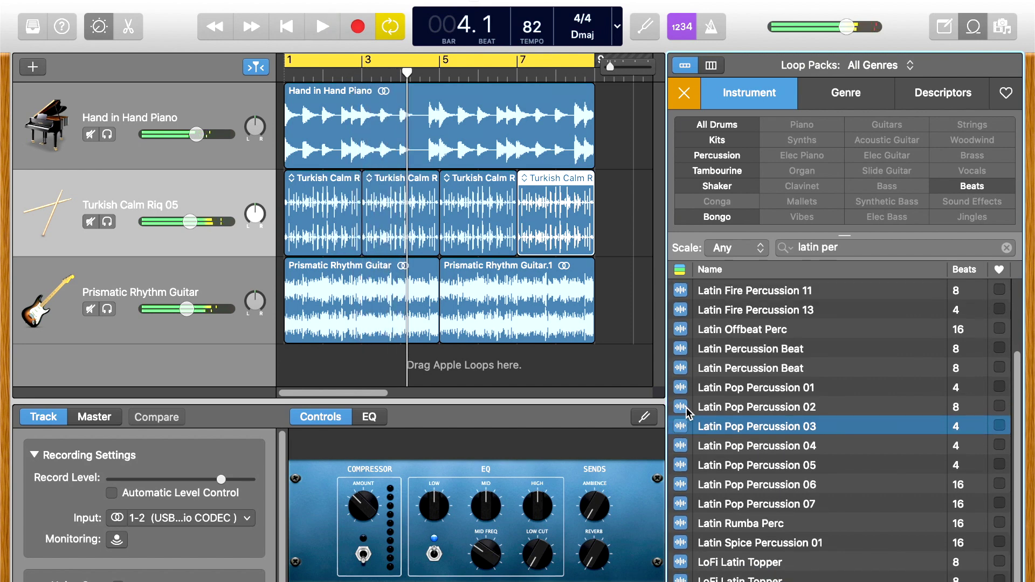
Audition Latin Pop Percussion 04 with the arrangement and add it to a new track below the guitar, starting at bar 1.
click(680, 448)
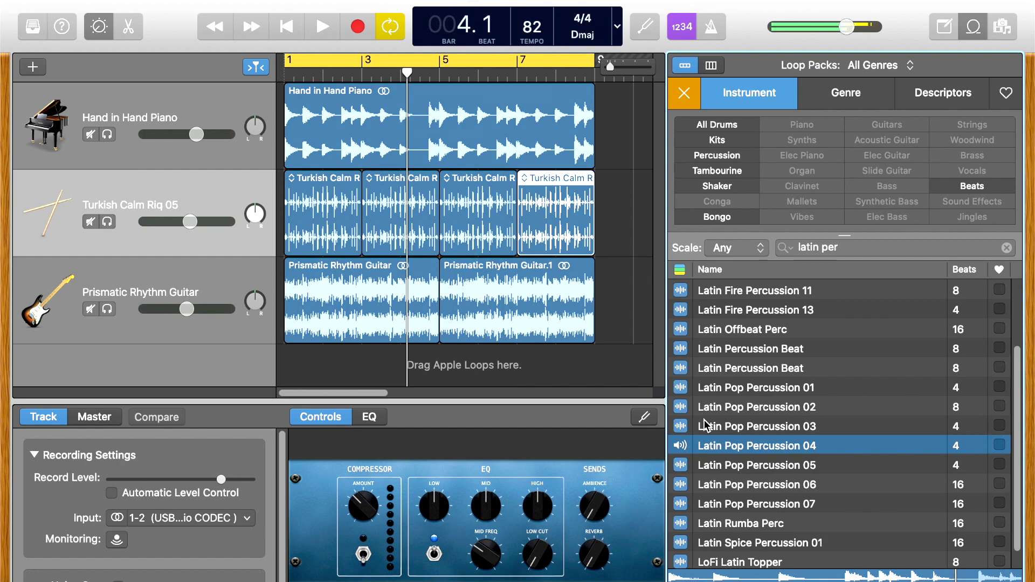
key(space)
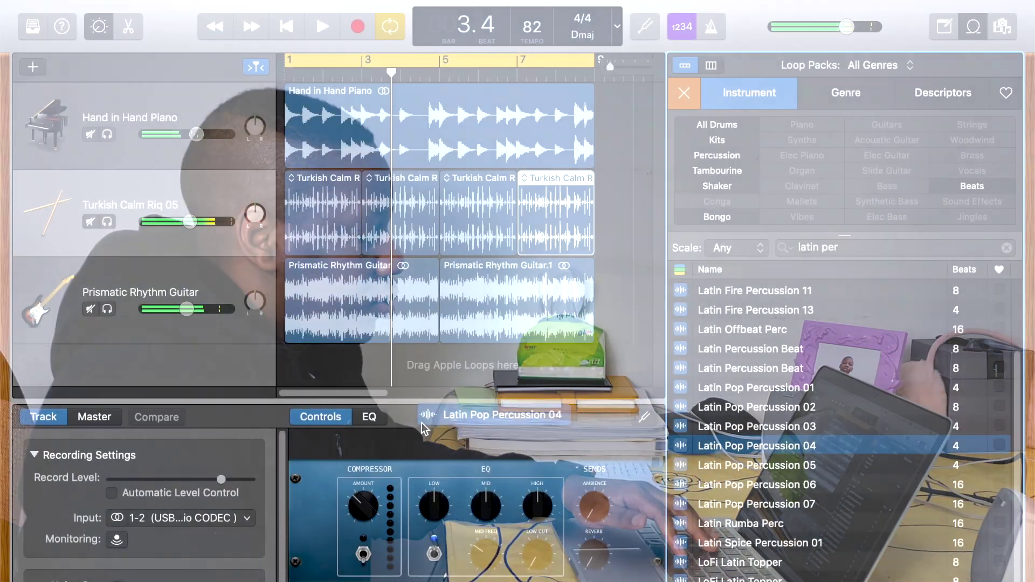
drag(421, 423, 287, 369)
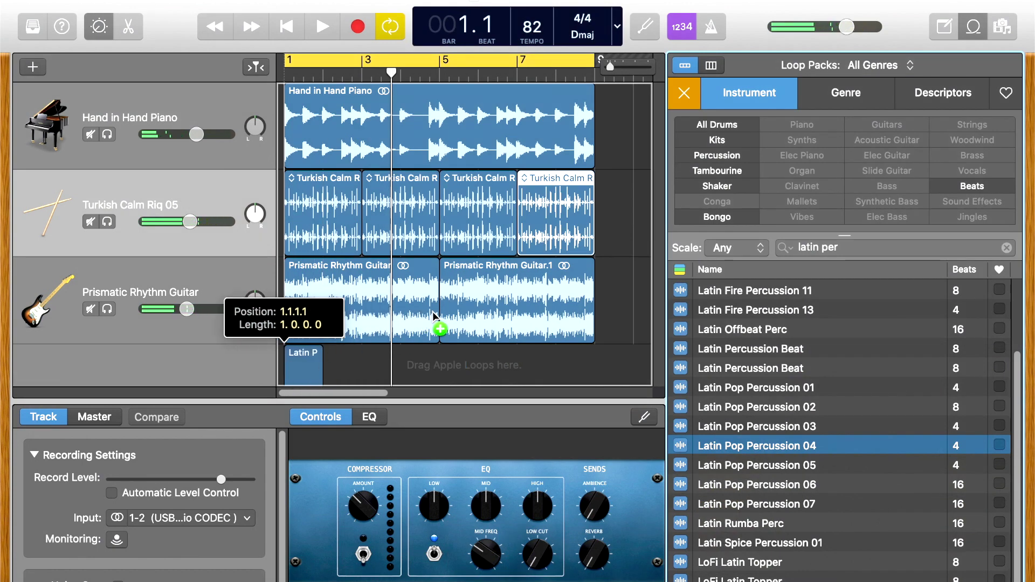
drag(431, 315, 436, 318)
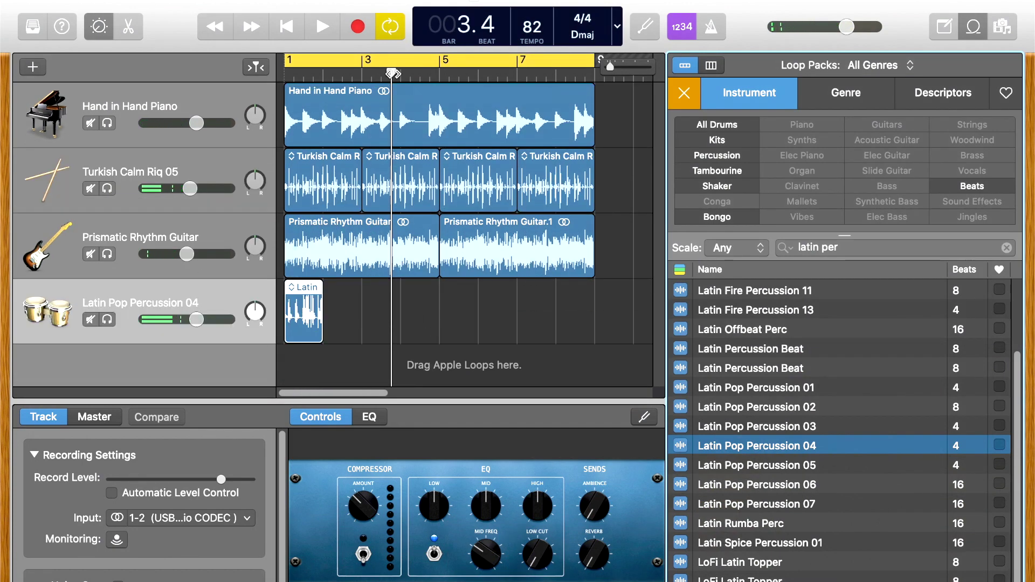
Paste seven copies of the Latin Pop Percussion 04 region from bar 2 to fill the track up to bar 9, and play the arrangement.
click(300, 293)
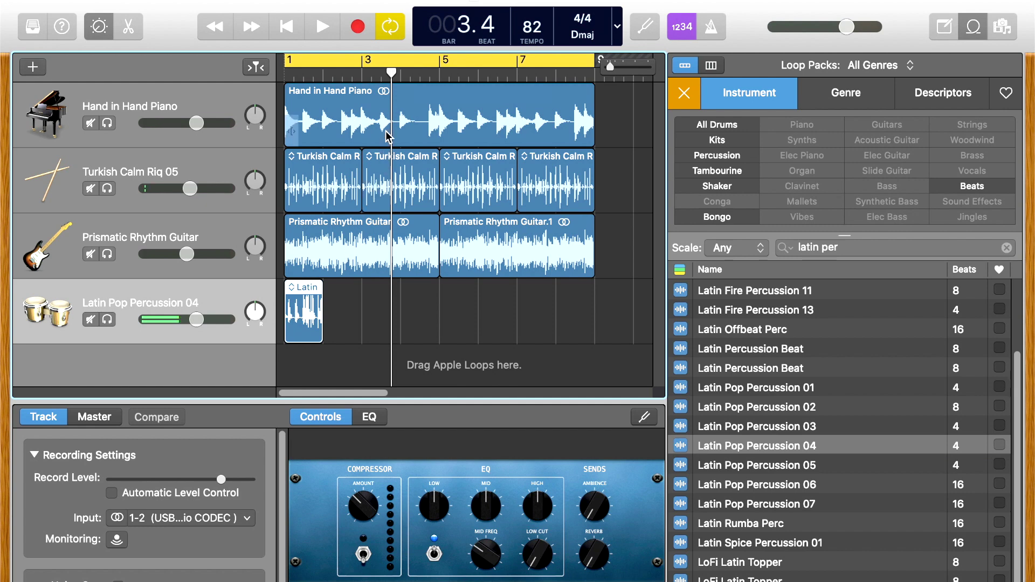
drag(392, 70, 320, 97)
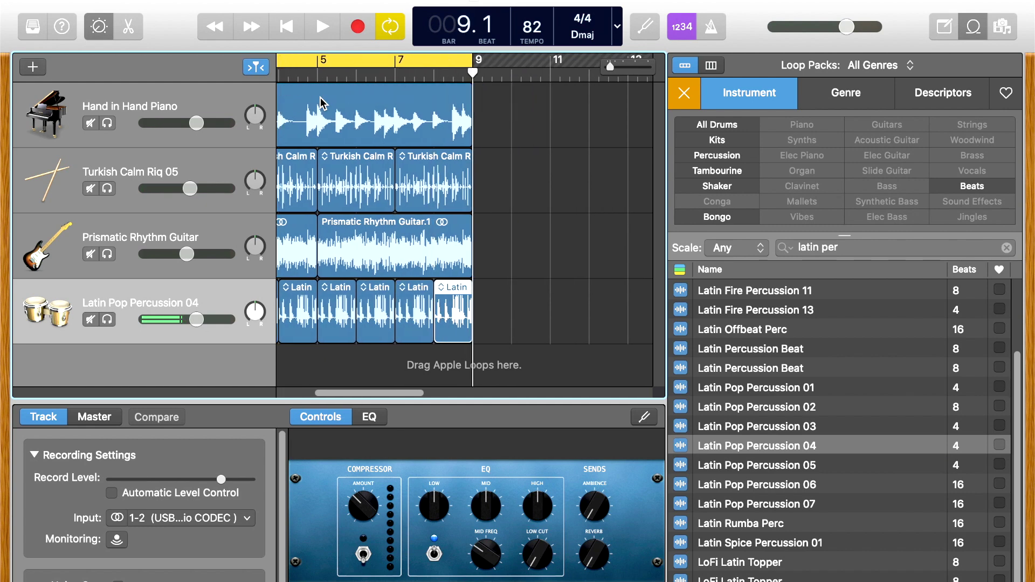
key(space)
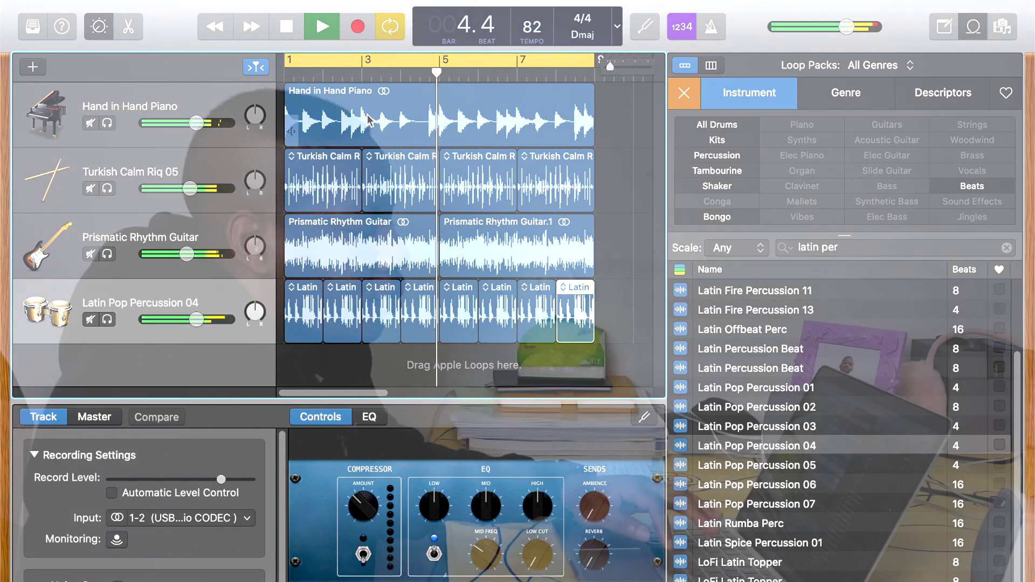
key(space)
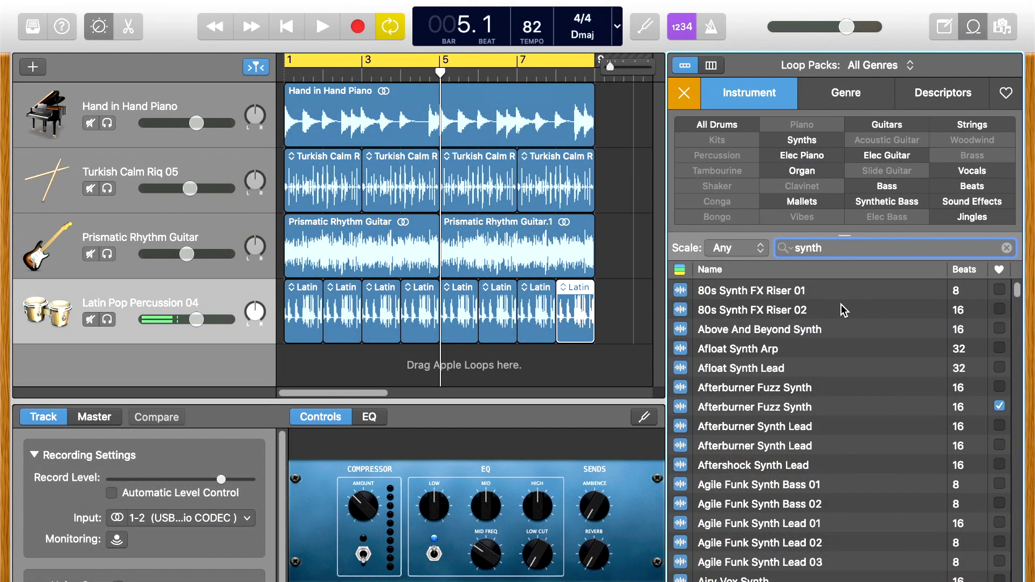
Search the loop library for "synth" and audition the first Hand in Hand Gated Synth loop.
scroll(842, 310, down, 15)
scroll(842, 326, down, 15)
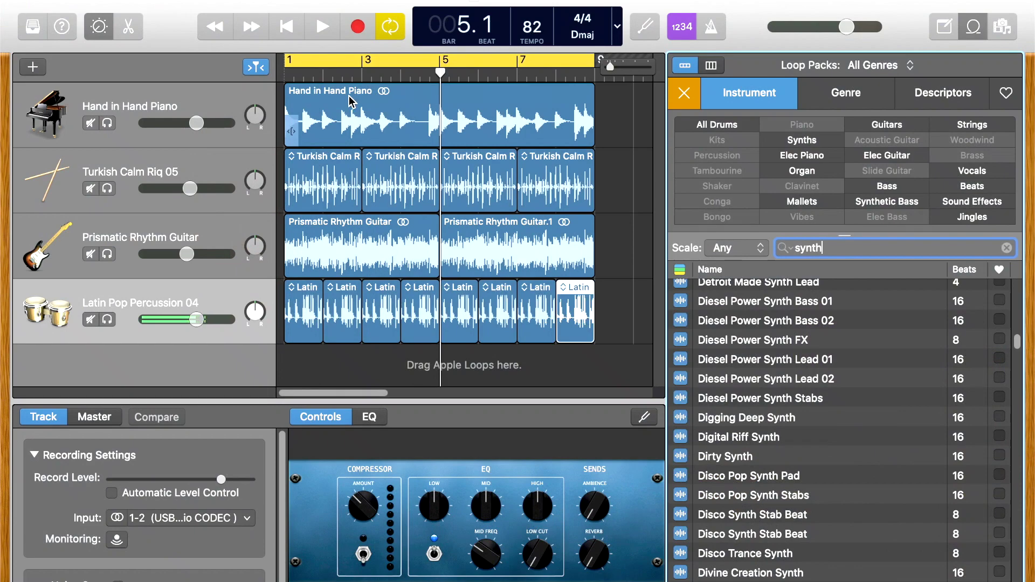
scroll(805, 412, down, 20)
scroll(805, 412, down, 20)
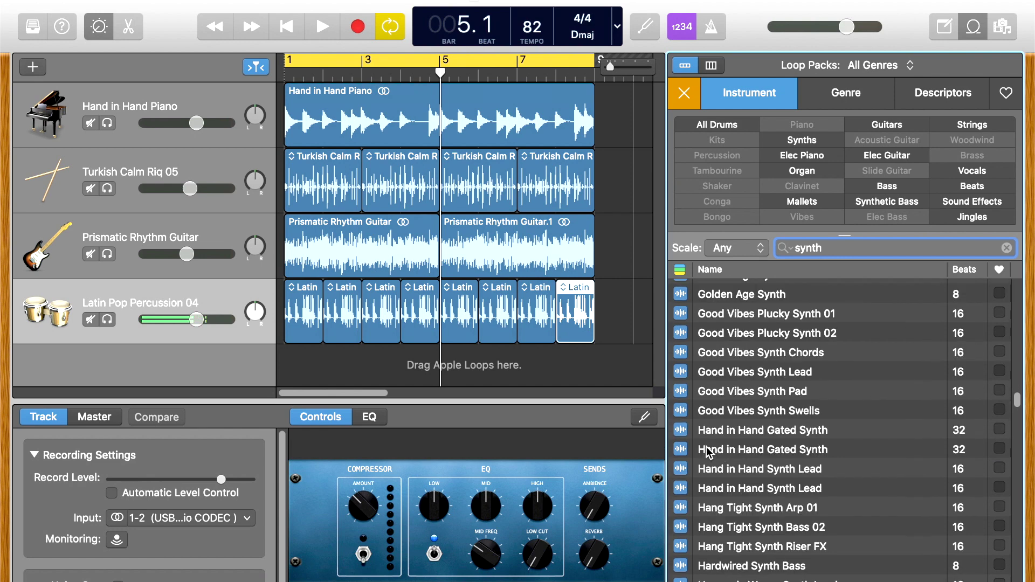
click(680, 434)
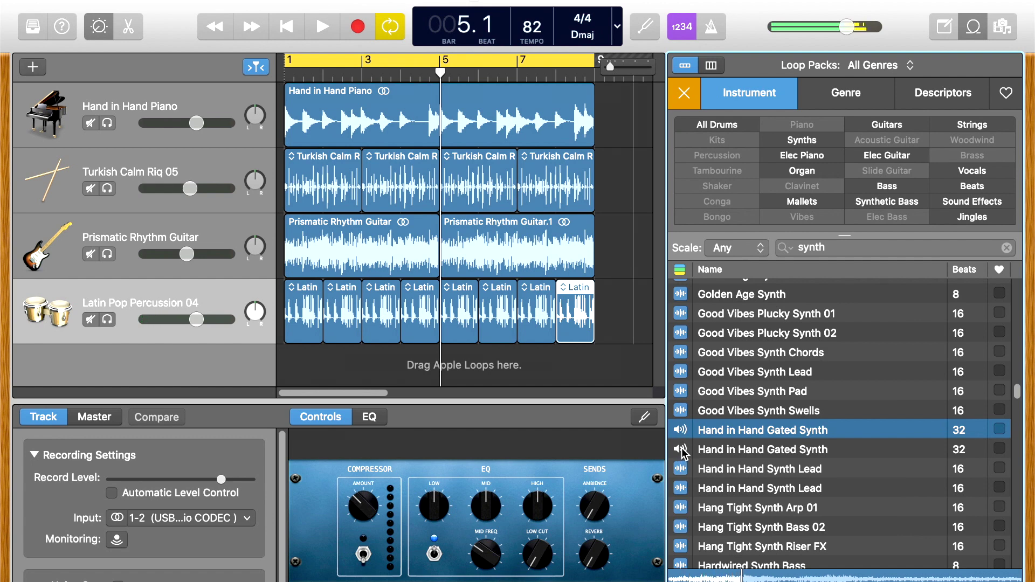
Audition the second Hand in Hand Gated Synth and Synth Lead loops, and add that Synth Lead to a new track at bar 1.
click(682, 450)
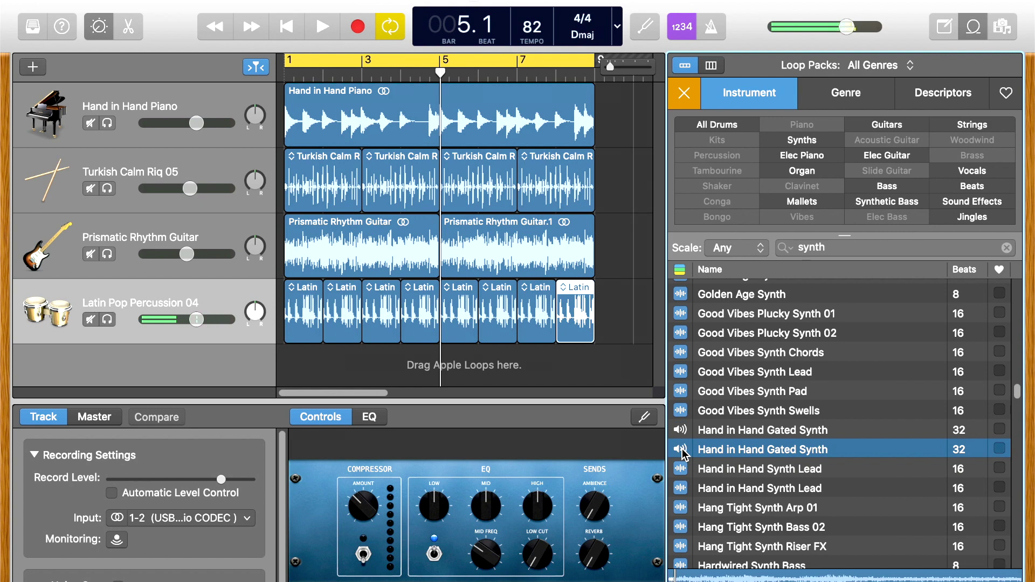
click(682, 489)
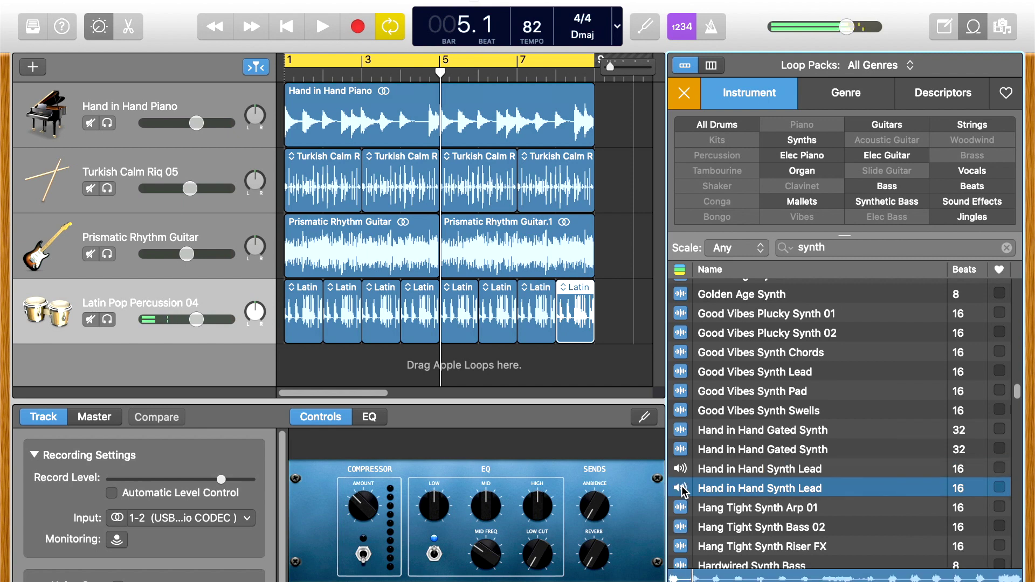
drag(686, 488, 288, 360)
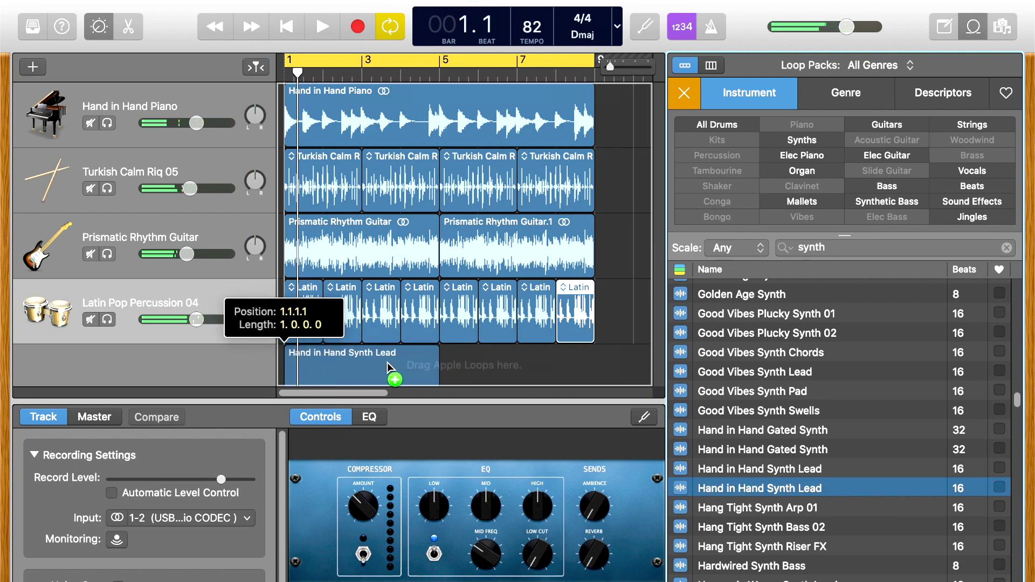
drag(388, 368, 391, 370)
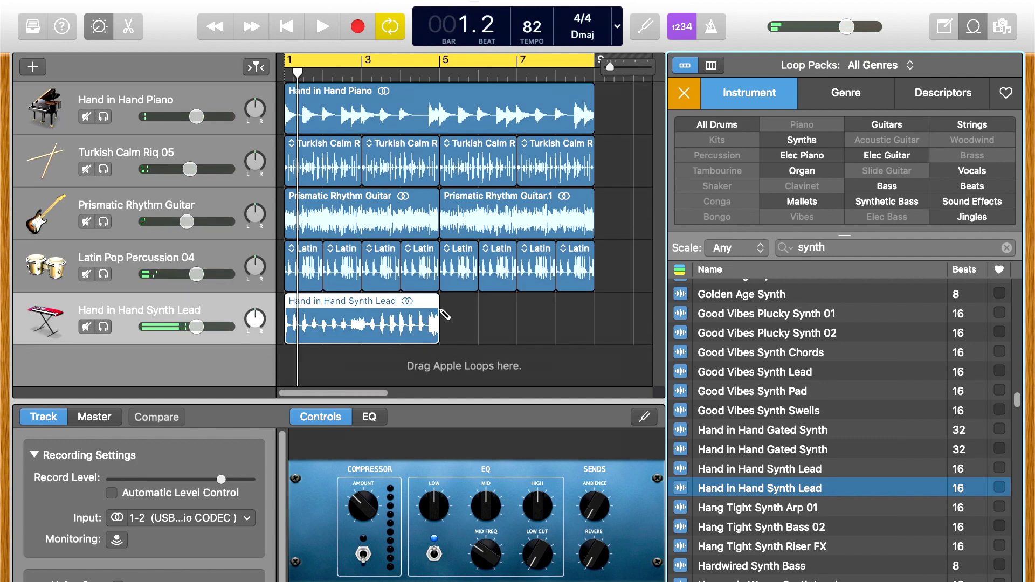
drag(297, 70, 438, 70)
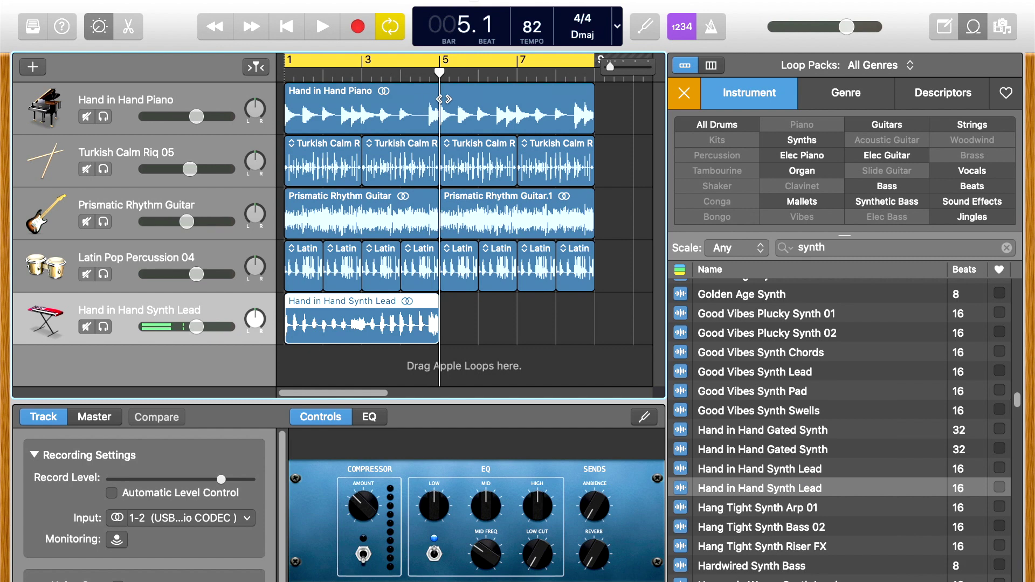
key(super+v)
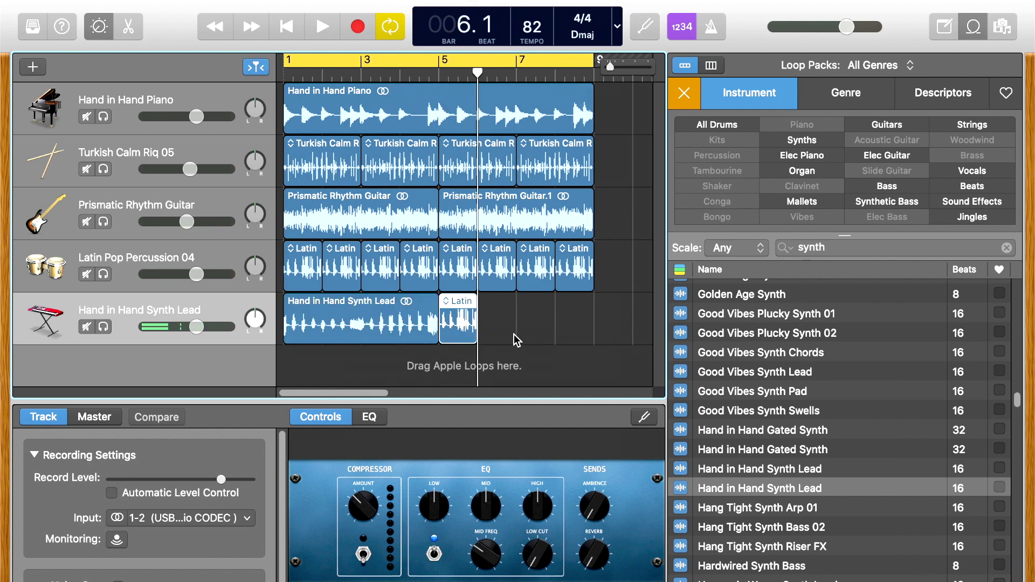
key(Delete)
Copy the Hand in Hand Synth Lead region and paste it at bar 5 to fill its track up to bar 9.
click(368, 314)
key(super+c)
drag(477, 72, 438, 71)
key(super+v)
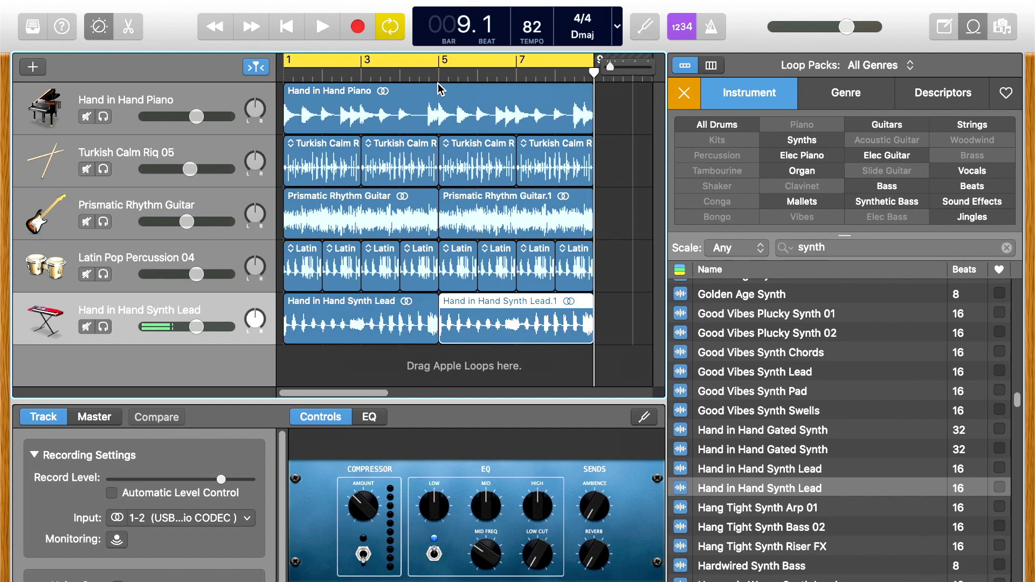
Play the arrangement with the two synth lead regions, and stop playback.
key(space)
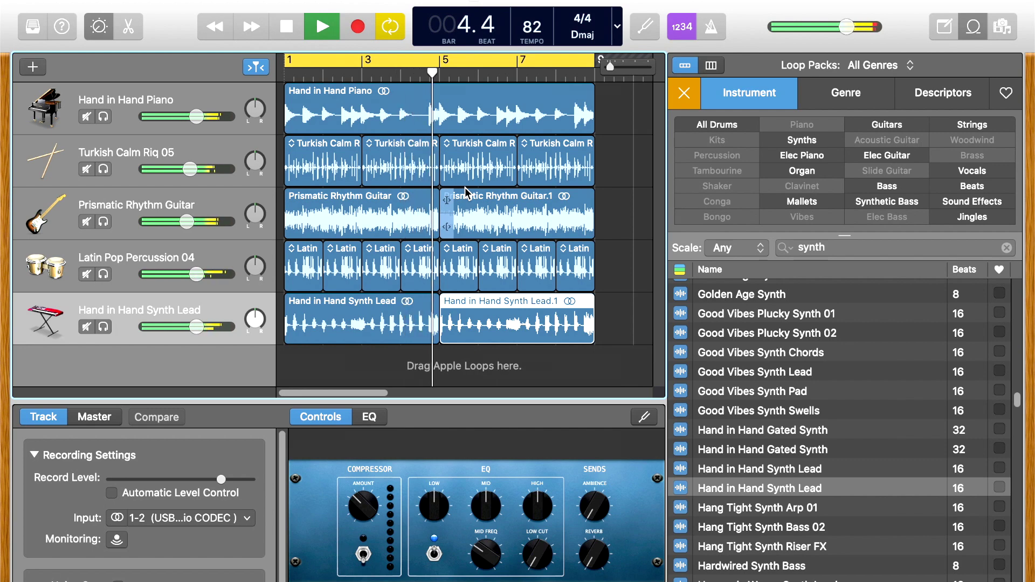
scroll(510, 332, right, 1)
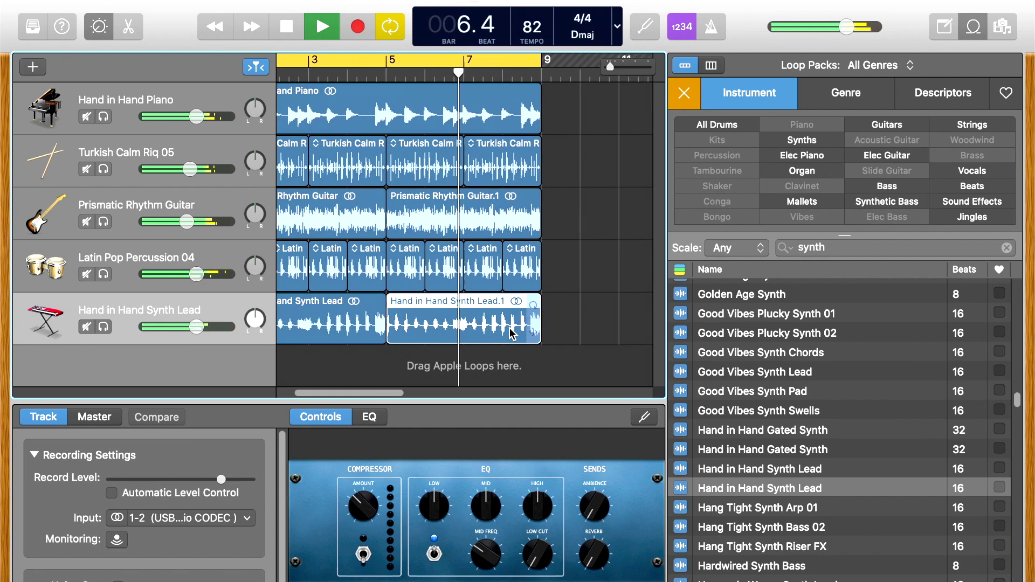
key(space)
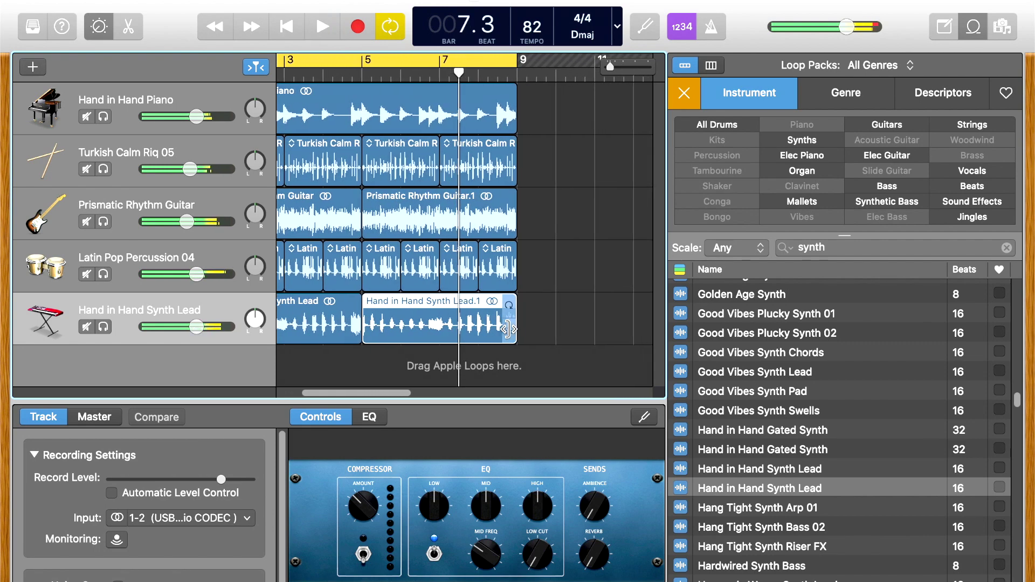
Search the loop library for "free fall" and audition the Free Fall Reverse Noise loop together with the arrangement.
click(842, 249)
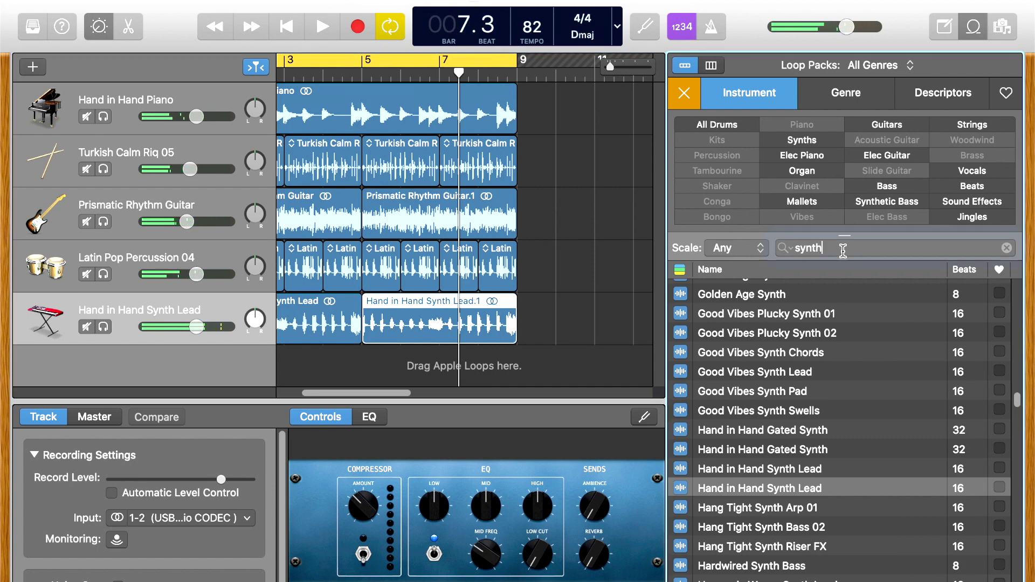
text(riser)
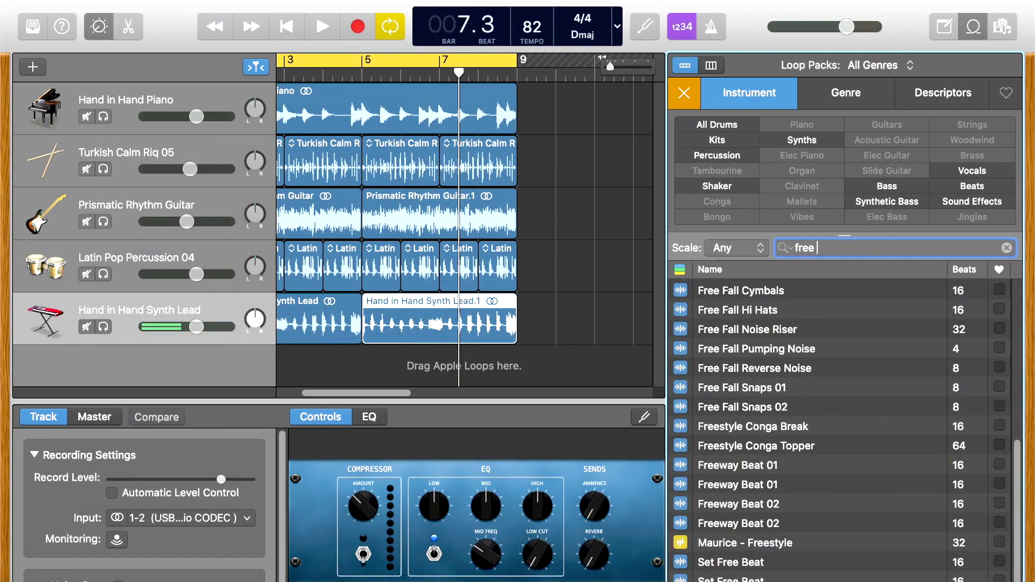
text(ll)
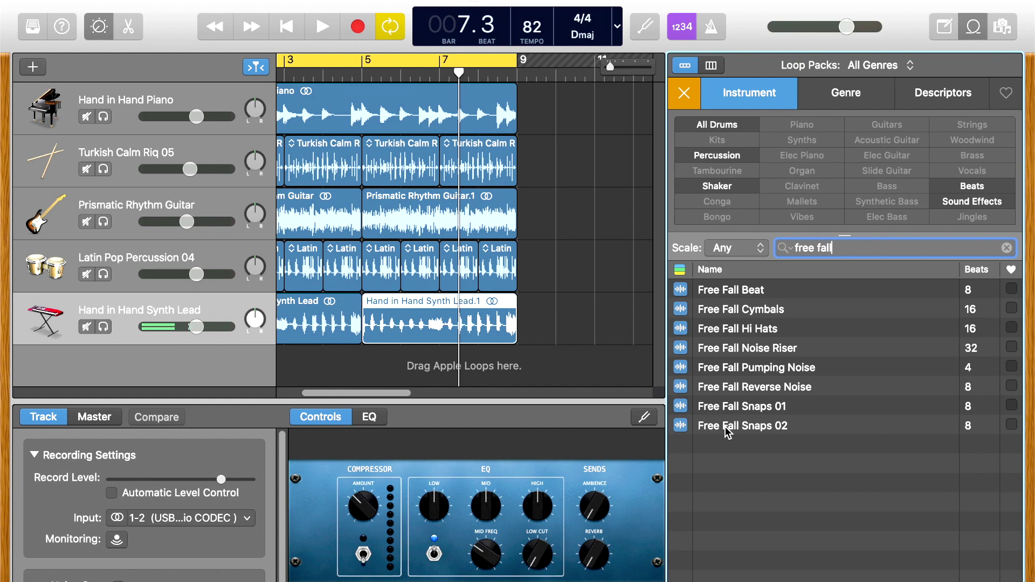
click(680, 388)
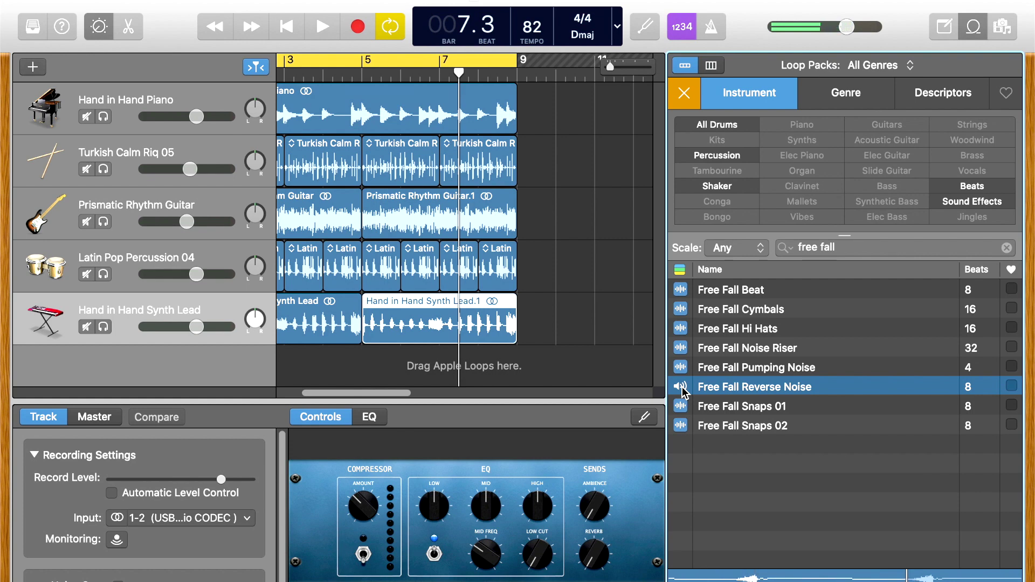
key(space)
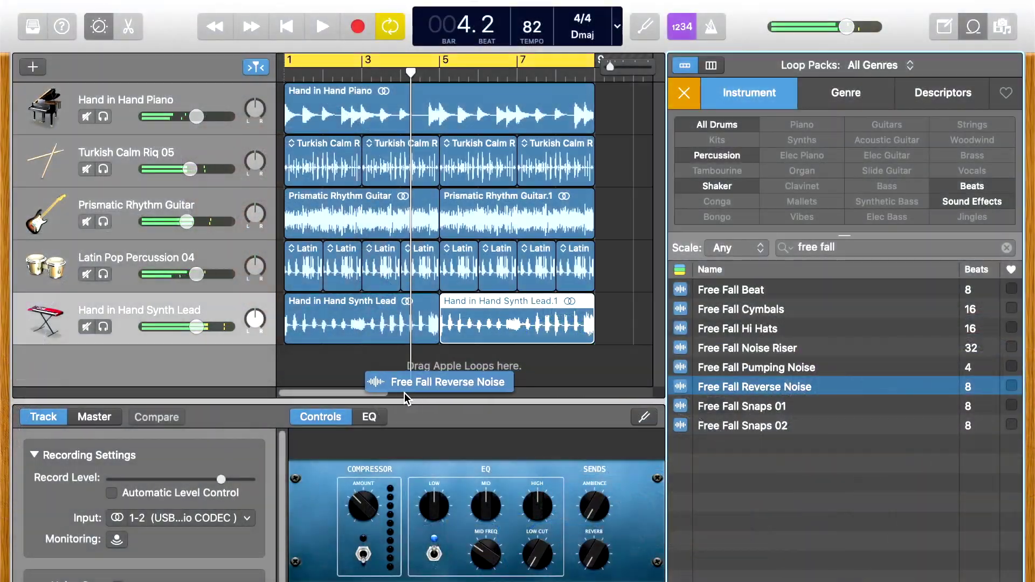
Add Free Fall Reverse Noise to a new track at bar 1 and paste copies of it at bars 3, 5 and 7.
drag(415, 393, 325, 381)
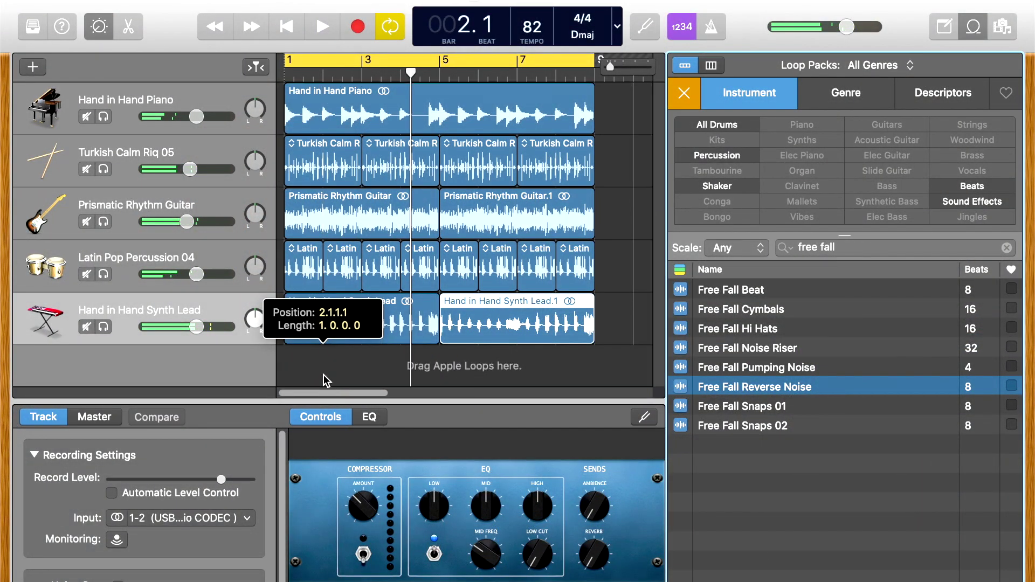
drag(341, 315, 302, 315)
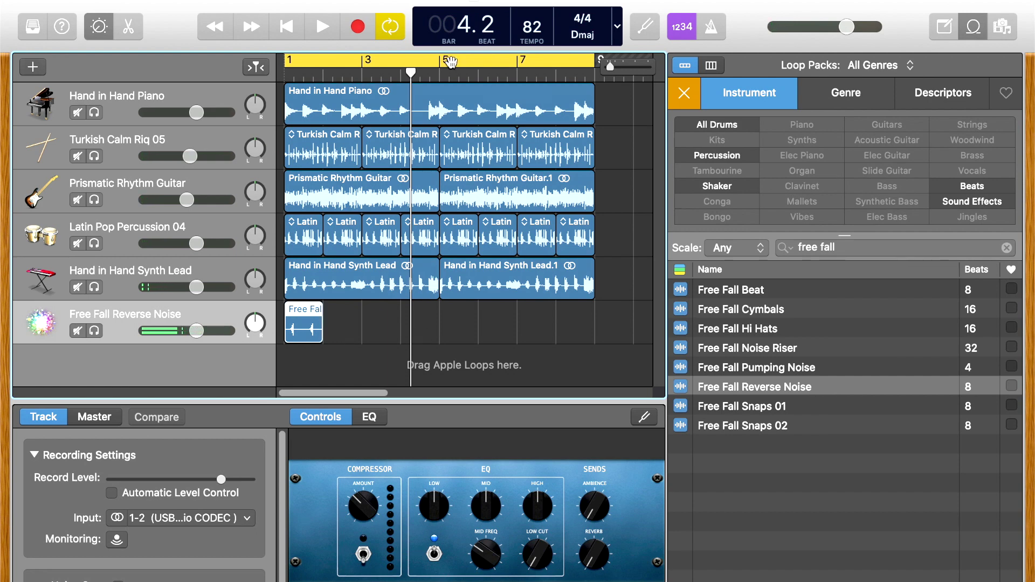
drag(412, 69, 515, 80)
key(super+v)
key(super+v)
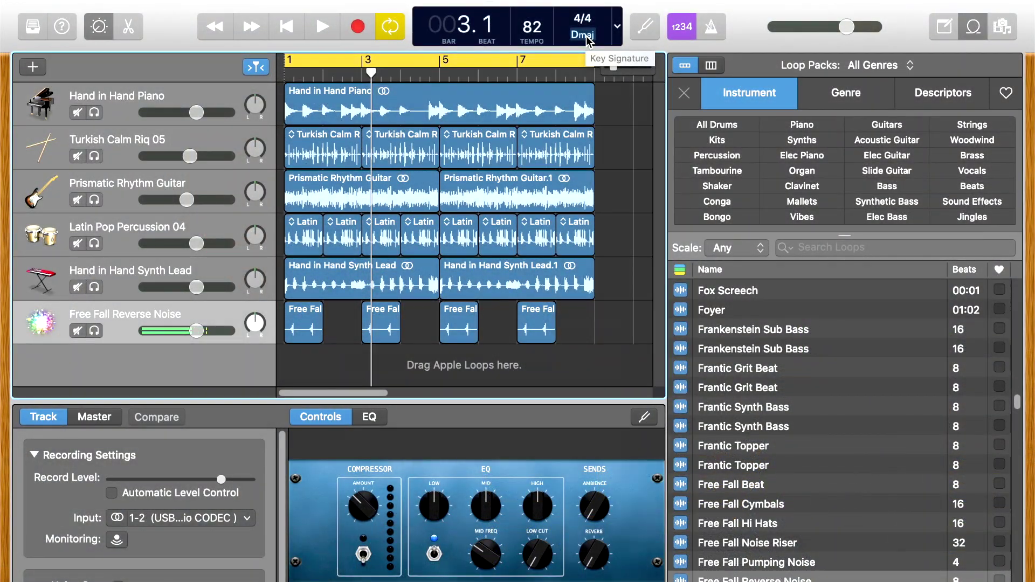
Change the project's key signature to C major.
click(582, 35)
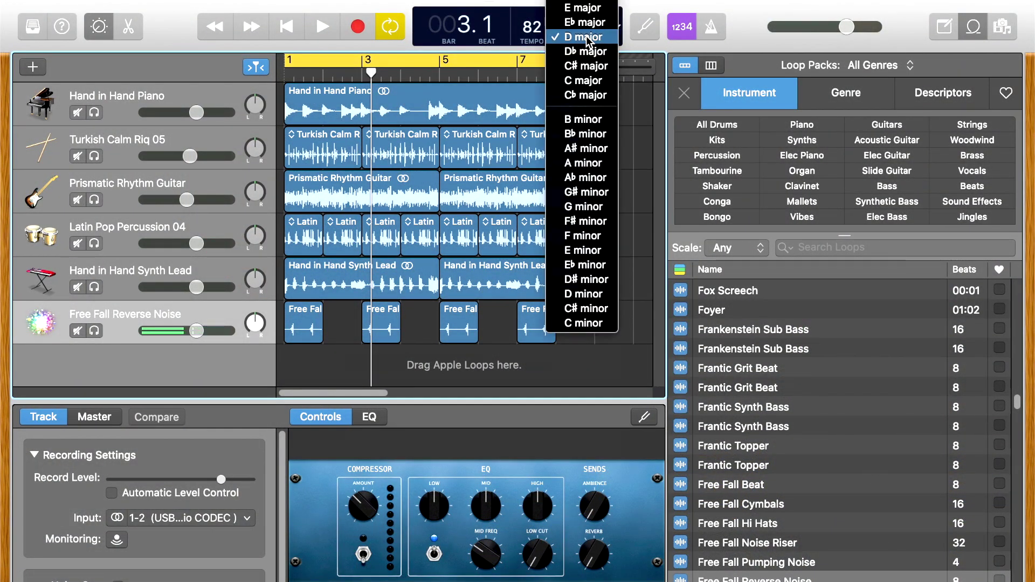
click(583, 80)
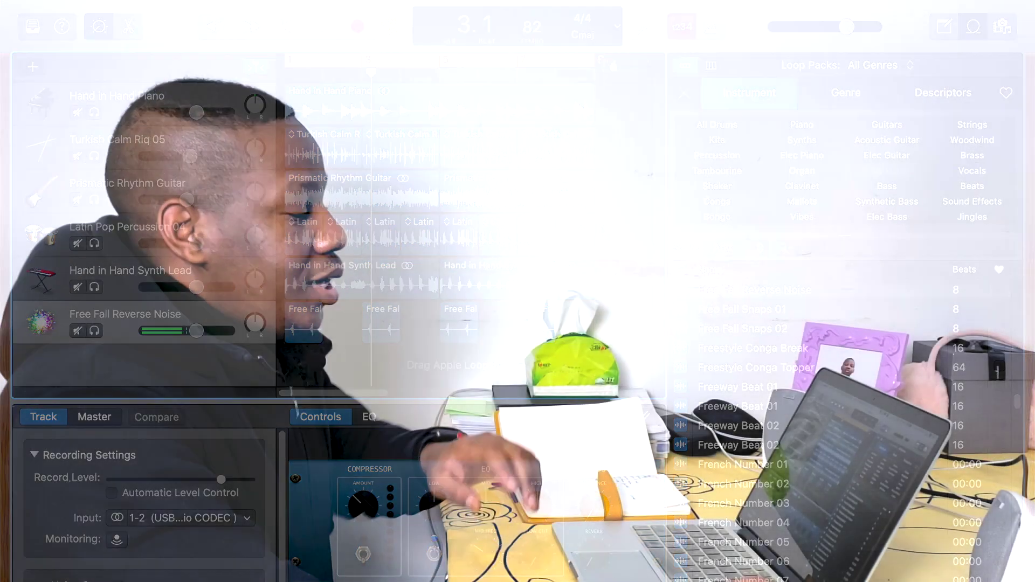